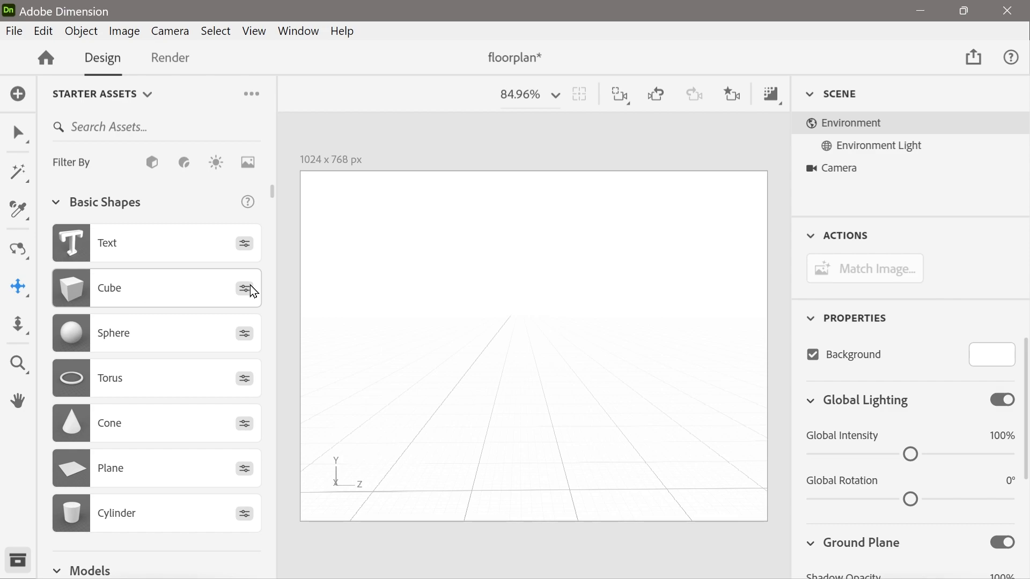
Add a cube from the basic shapes and move it to about X 30.1 cm, Z 20.3 cm on the ground plane
{"action": "left_click", "coordinate": [248, 301]}
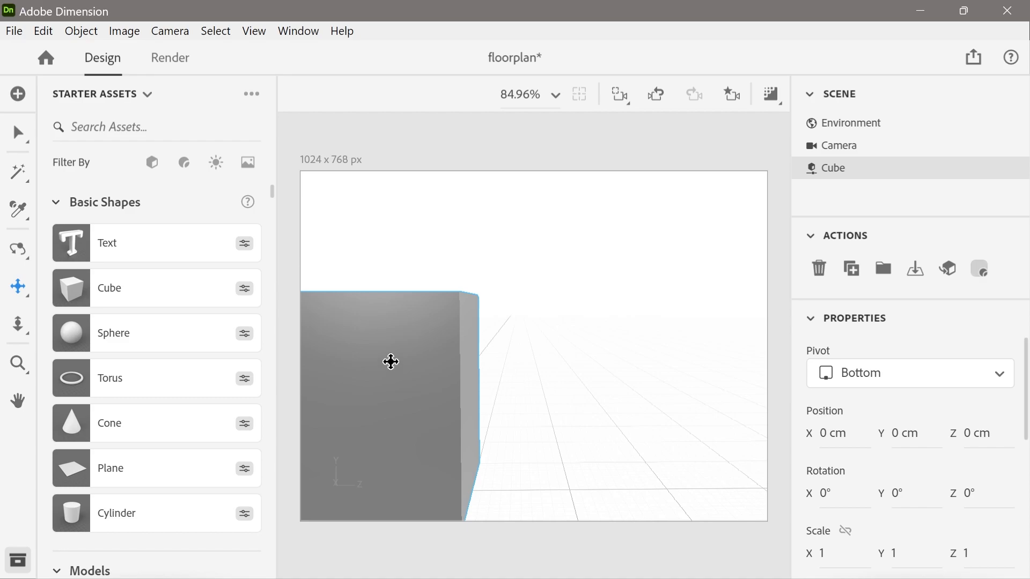
{"action": "key", "text": "v"}
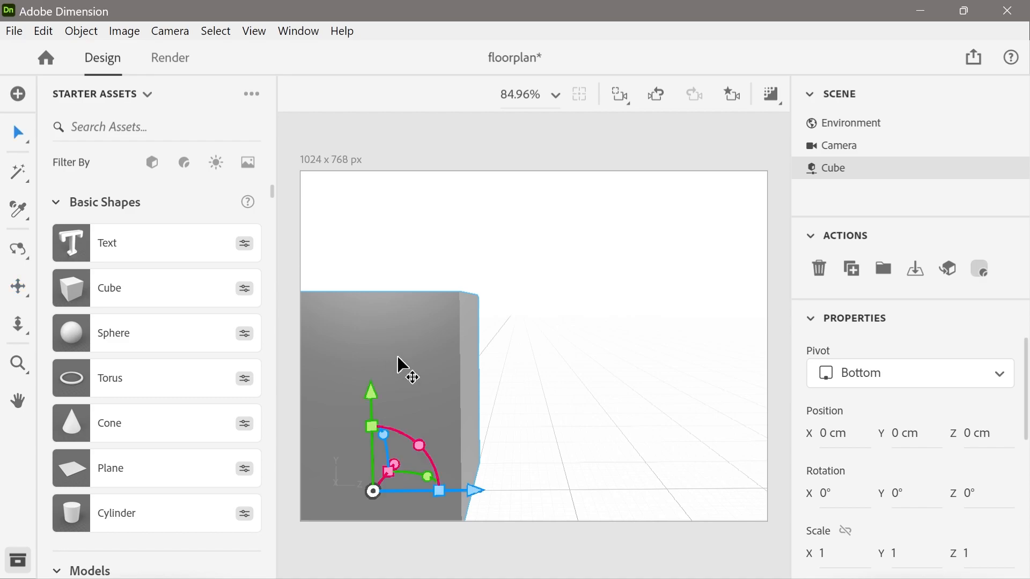
{"action": "left_click_drag", "start_coordinate": [381, 350], "coordinate": [584, 332]}
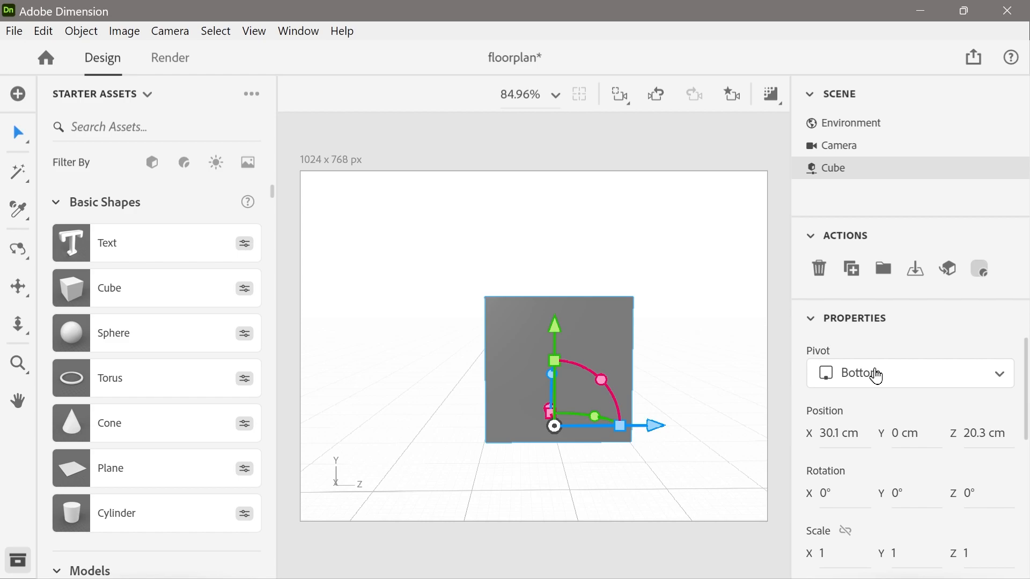
Set the base color of the cube's material to a muted green, RGB 127, 186, 112
{"action": "left_click_drag", "start_coordinate": [1026, 392], "coordinate": [1026, 351]}
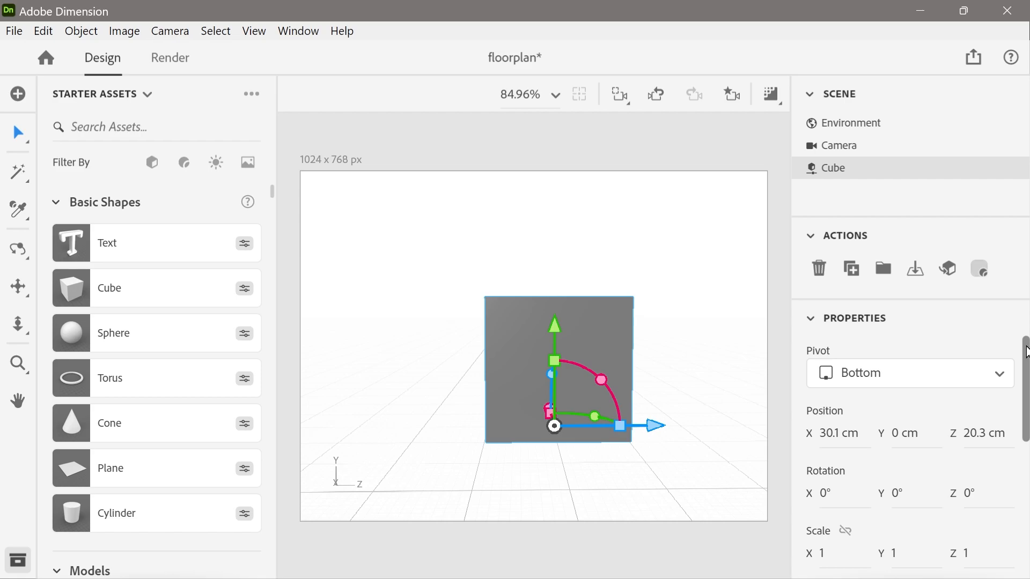
{"action": "left_click", "coordinate": [980, 267]}
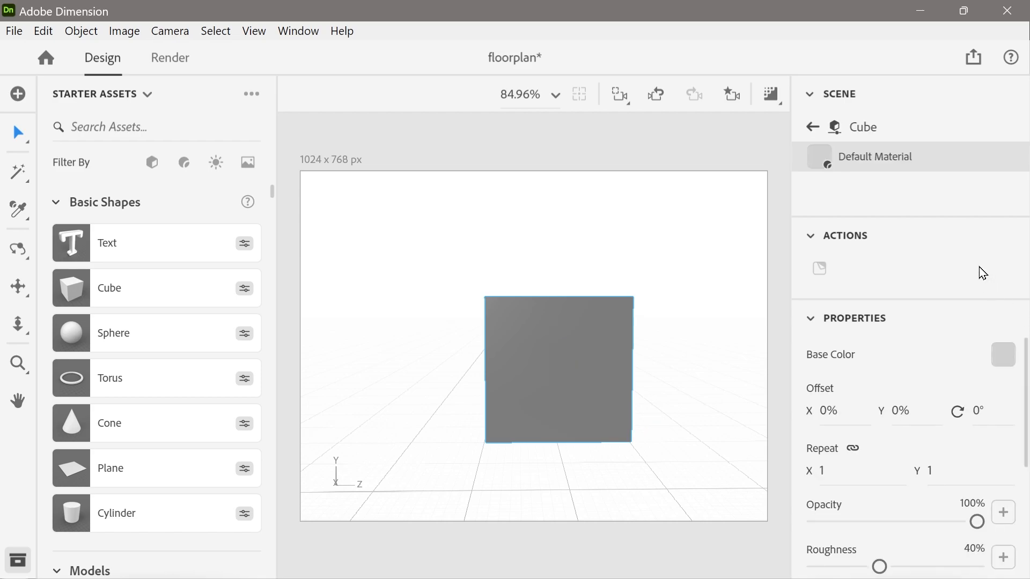
{"action": "left_click", "coordinate": [1003, 355]}
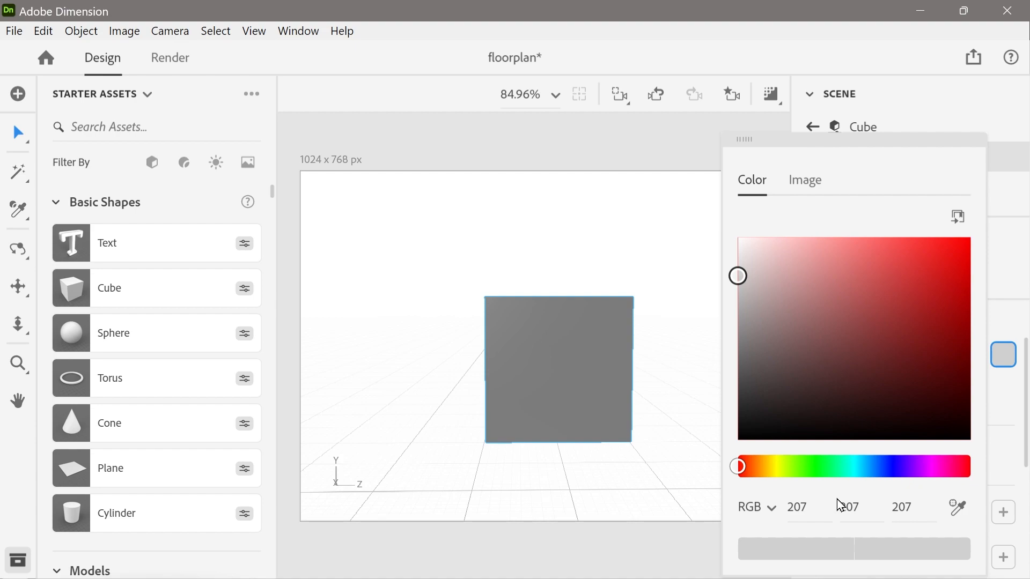
{"action": "left_click", "coordinate": [808, 475]}
{"action": "left_click", "coordinate": [832, 292]}
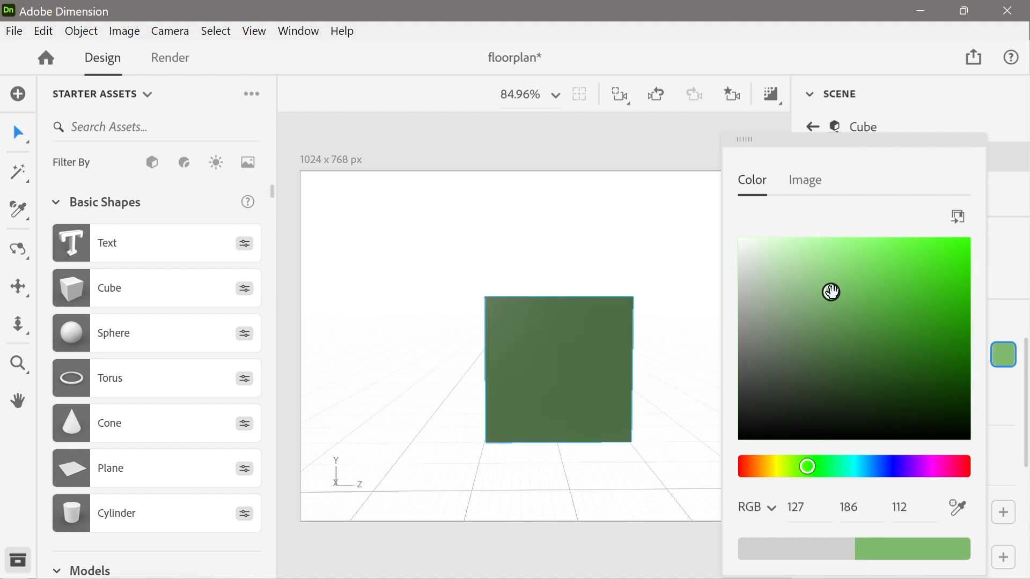
{"action": "left_click", "coordinate": [661, 138]}
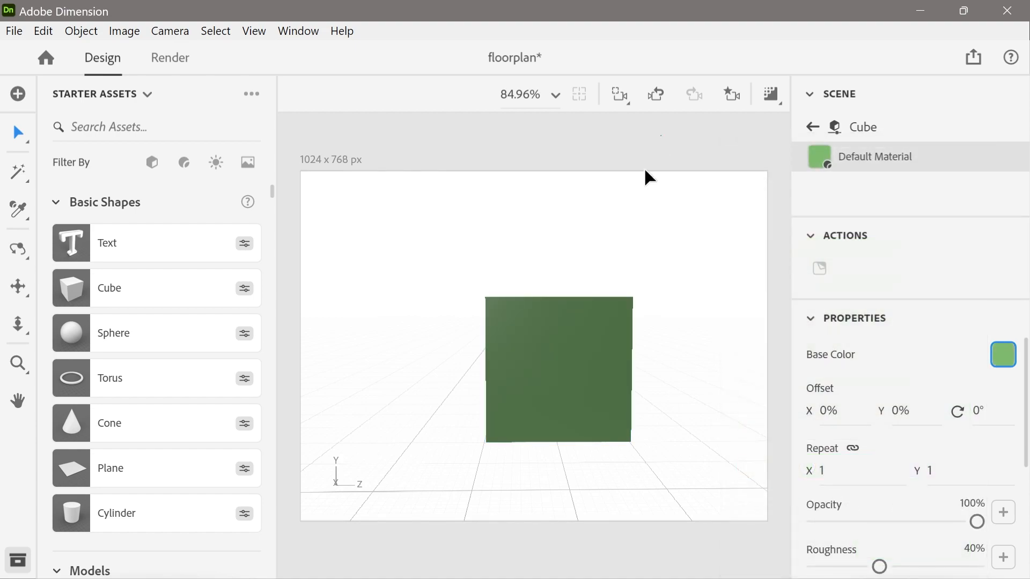
Reduce the cube's size along X to 18.02 cm, leaving the other axes unlinked
{"action": "mouse_move", "coordinate": [557, 371]}
{"action": "middle_mouse_down"}
{"action": "mouse_move", "coordinate": [584, 449]}
{"action": "mouse_move", "coordinate": [565, 458]}
{"action": "mouse_move", "coordinate": [549, 390]}
{"action": "middle_mouse_up"}
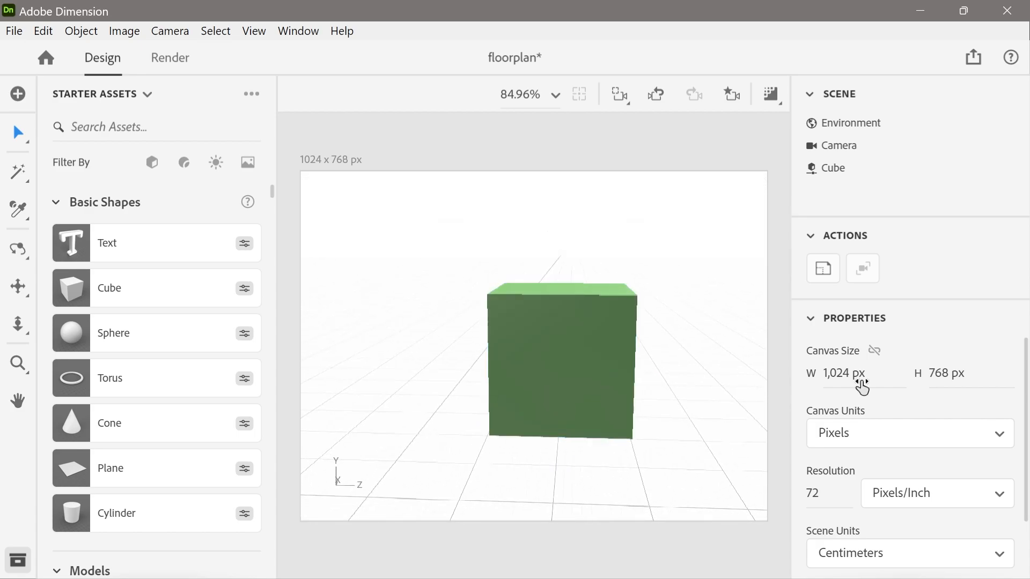
{"action": "left_click_drag", "start_coordinate": [1027, 400], "coordinate": [1025, 472]}
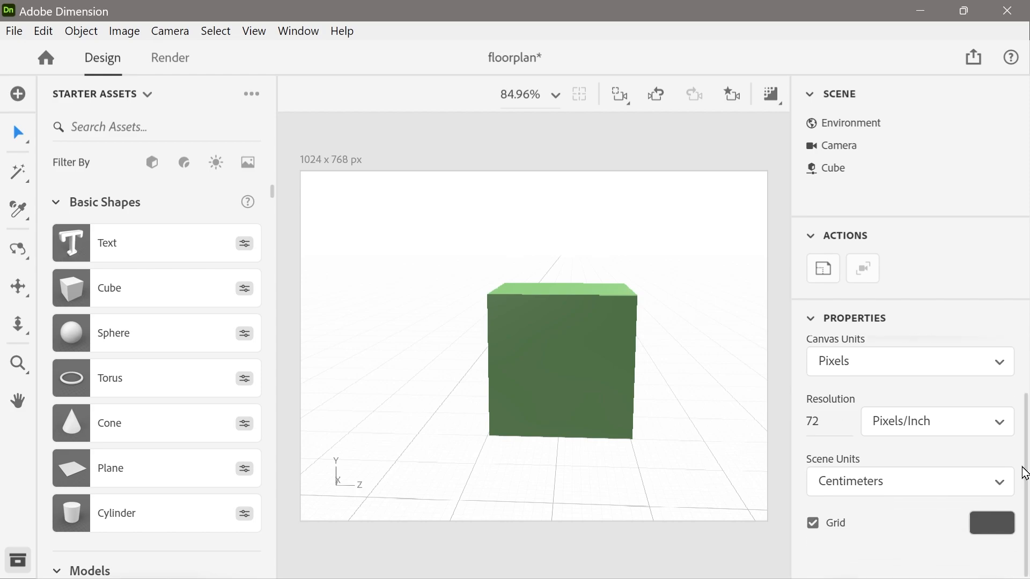
{"action": "left_click", "coordinate": [490, 335]}
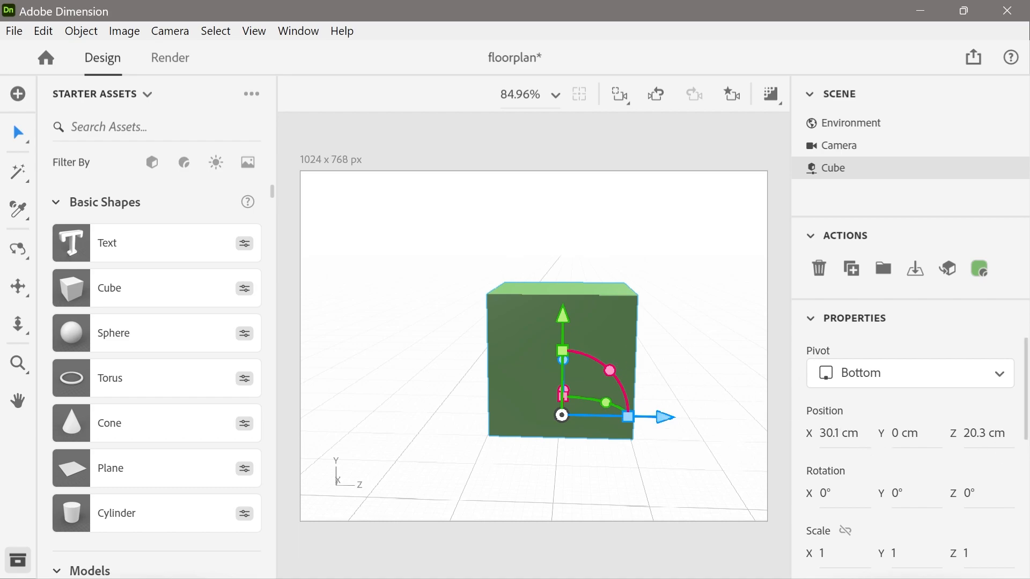
{"action": "scroll", "coordinate": [1026, 398], "scroll_direction": "down", "scroll_amount": 3}
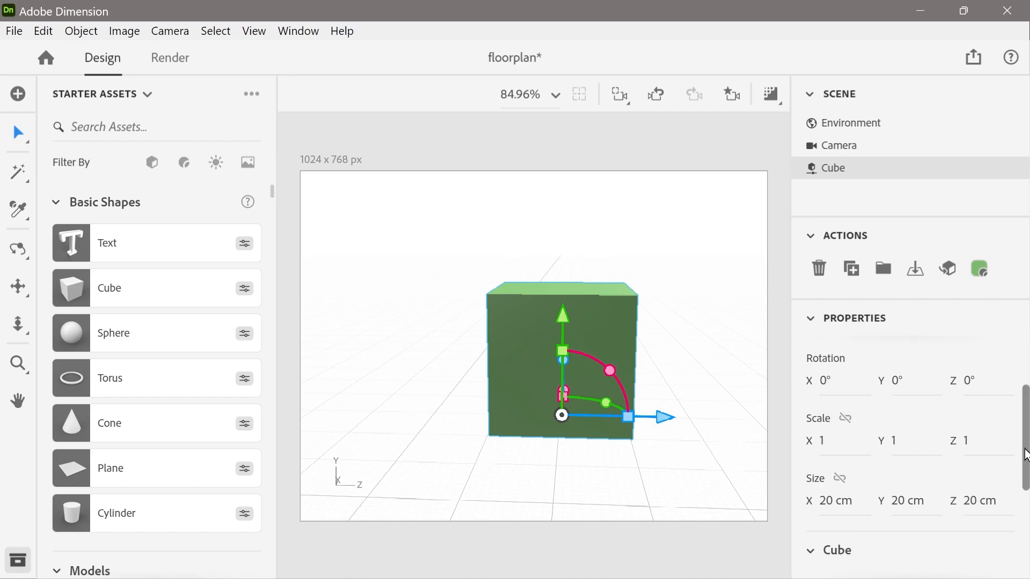
{"action": "left_click_drag", "start_coordinate": [825, 458], "coordinate": [793, 458]}
{"action": "mouse_move", "coordinate": [829, 403]}
{"action": "left_mouse_down"}
{"action": "mouse_move", "coordinate": [801, 404]}
{"action": "mouse_move", "coordinate": [845, 403]}
{"action": "mouse_move", "coordinate": [829, 403]}
{"action": "left_mouse_up"}
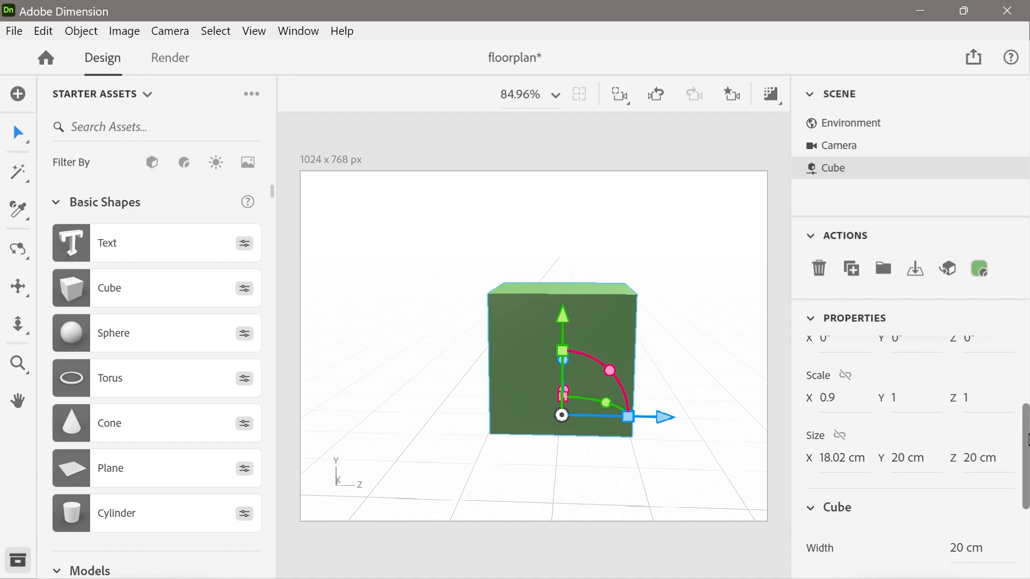
{"action": "scroll", "coordinate": [1022, 424], "scroll_direction": "up", "scroll_amount": 2}
{"action": "left_click_drag", "start_coordinate": [1025, 428], "coordinate": [1025, 433]}
Turn the camera to face the cube's left side and save the view as a camera bookmark named Left
{"action": "right_click_drag", "start_coordinate": [453, 401], "coordinate": [627, 396]}
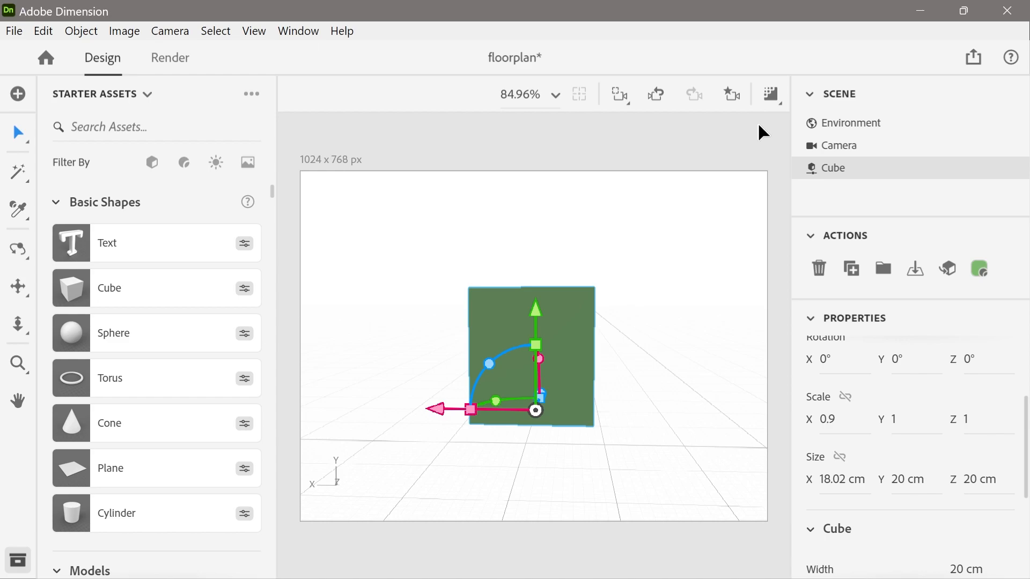
{"action": "left_click", "coordinate": [731, 95]}
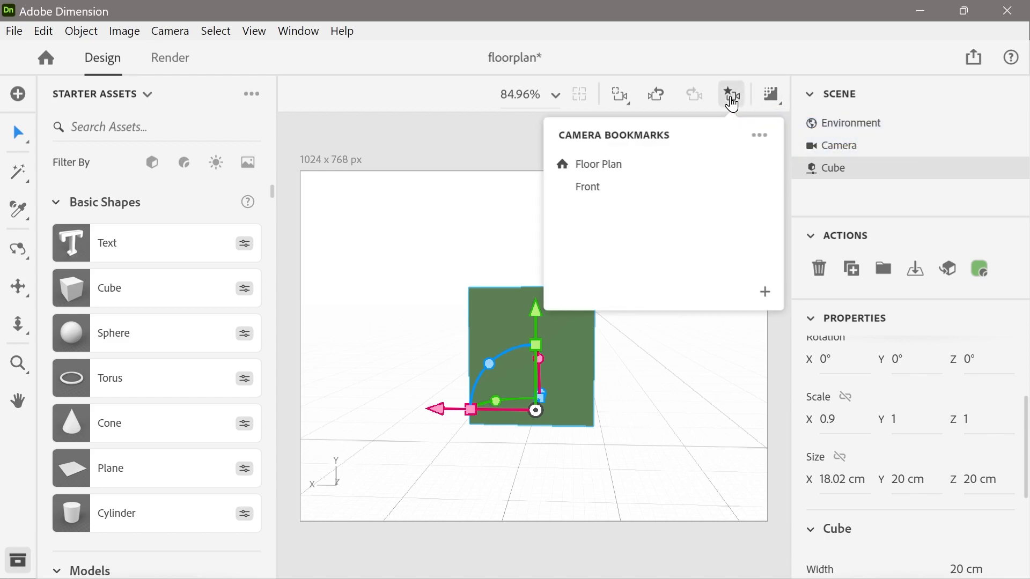
{"action": "left_click", "coordinate": [765, 294]}
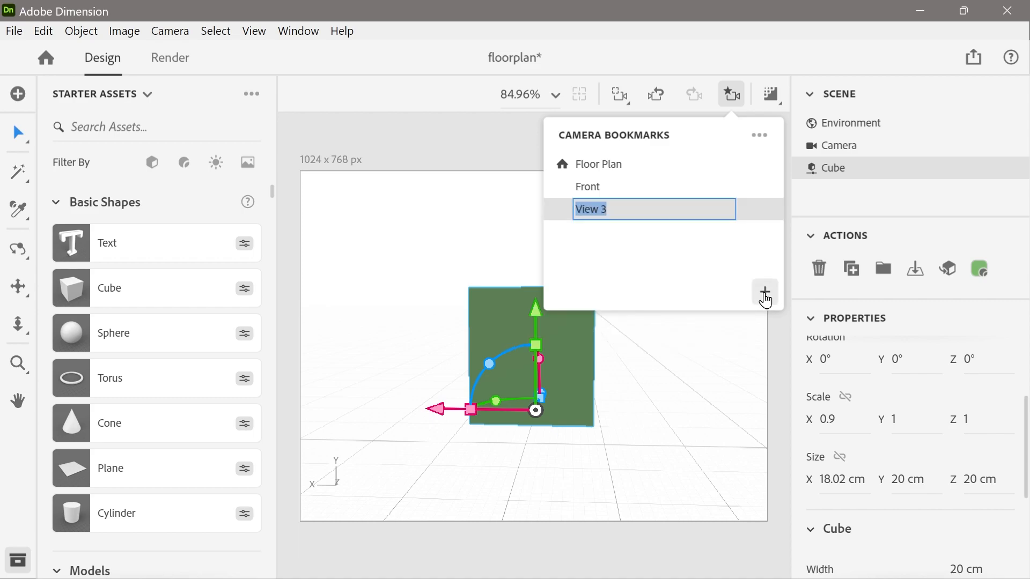
{"action": "type", "text": "Left"}
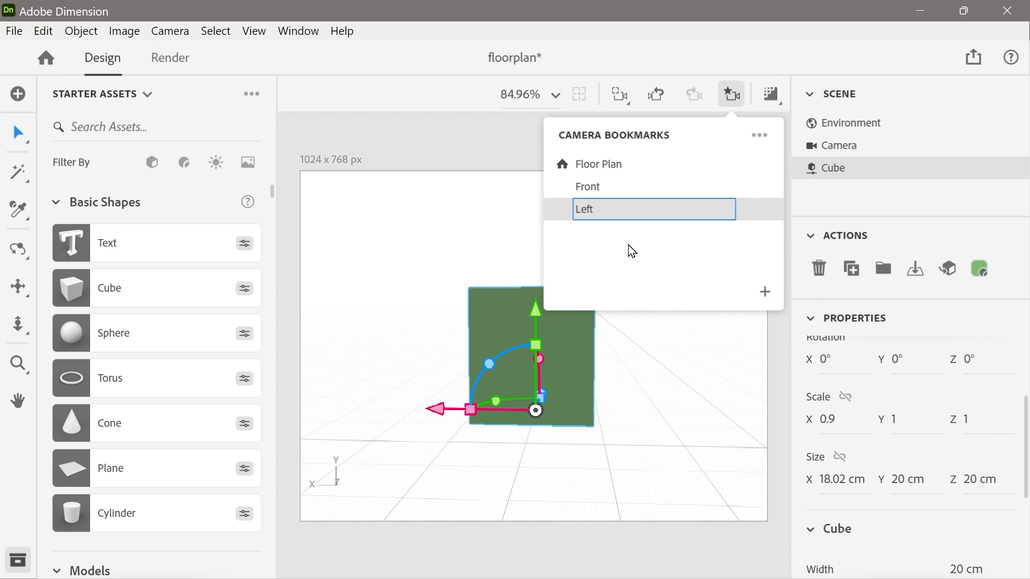
{"action": "key", "text": "Return"}
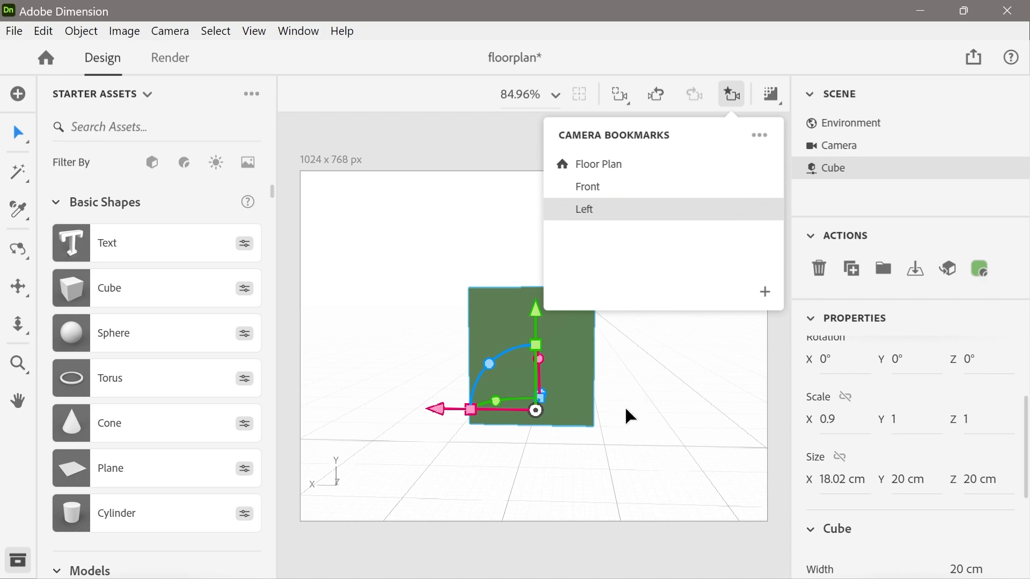
{"action": "left_click", "coordinate": [643, 422]}
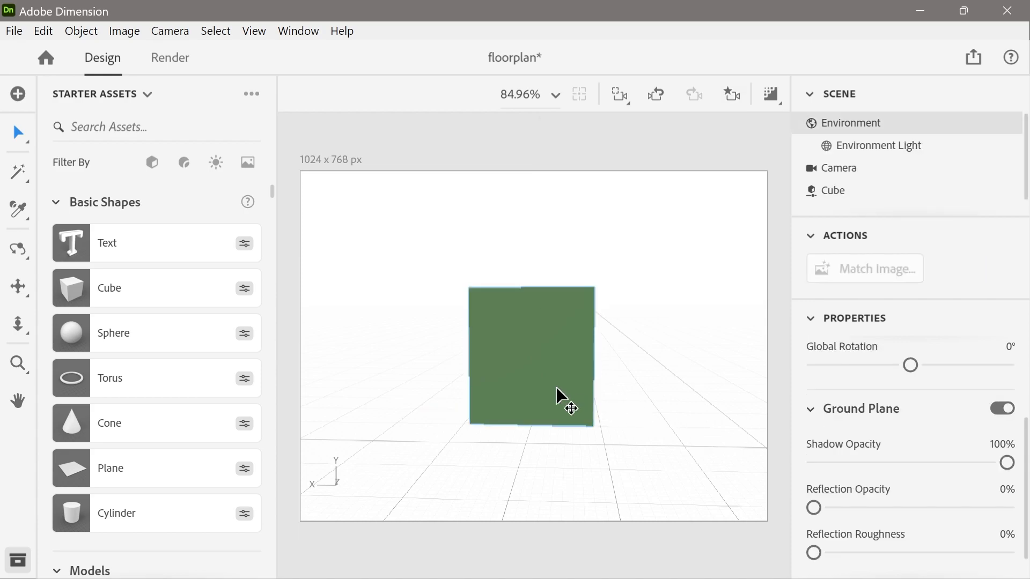
Set the cube's X position to 28.6 cm
{"action": "left_click", "coordinate": [558, 402]}
{"action": "left_click_drag", "start_coordinate": [1024, 418], "coordinate": [1025, 394]}
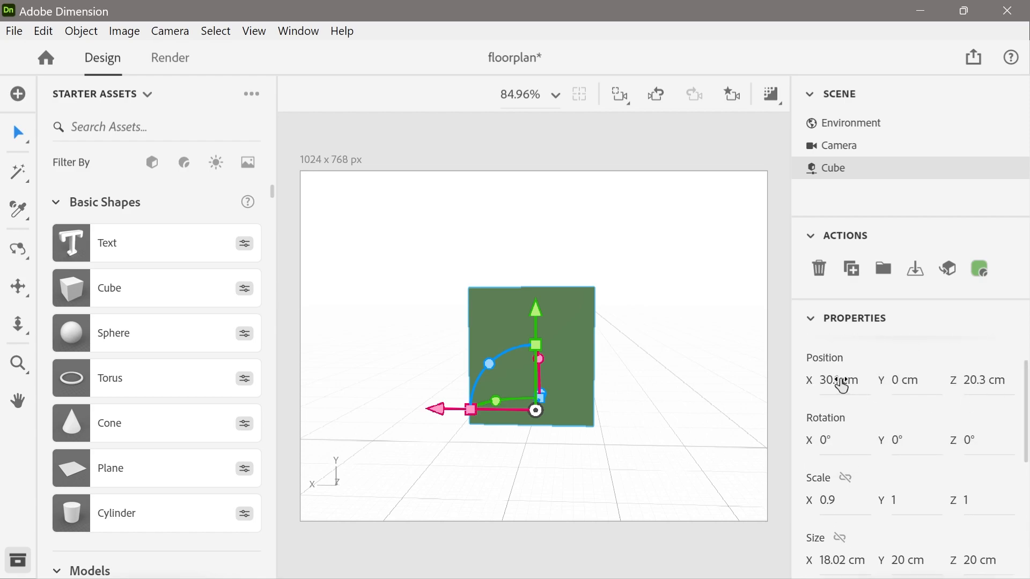
{"action": "mouse_move", "coordinate": [828, 381]}
{"action": "left_mouse_down"}
{"action": "mouse_move", "coordinate": [794, 385]}
{"action": "mouse_move", "coordinate": [834, 389]}
{"action": "mouse_move", "coordinate": [823, 393]}
{"action": "left_mouse_up"}
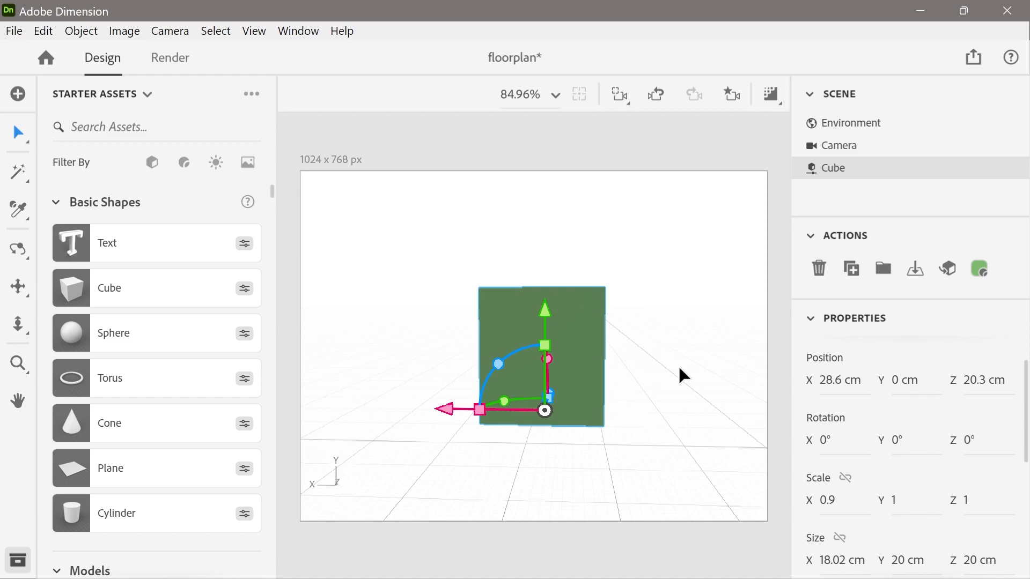
Turn the camera around to face the cube's opposite side and save the view as a camera bookmark named Right
{"action": "left_click_drag", "start_coordinate": [616, 388], "coordinate": [343, 386]}
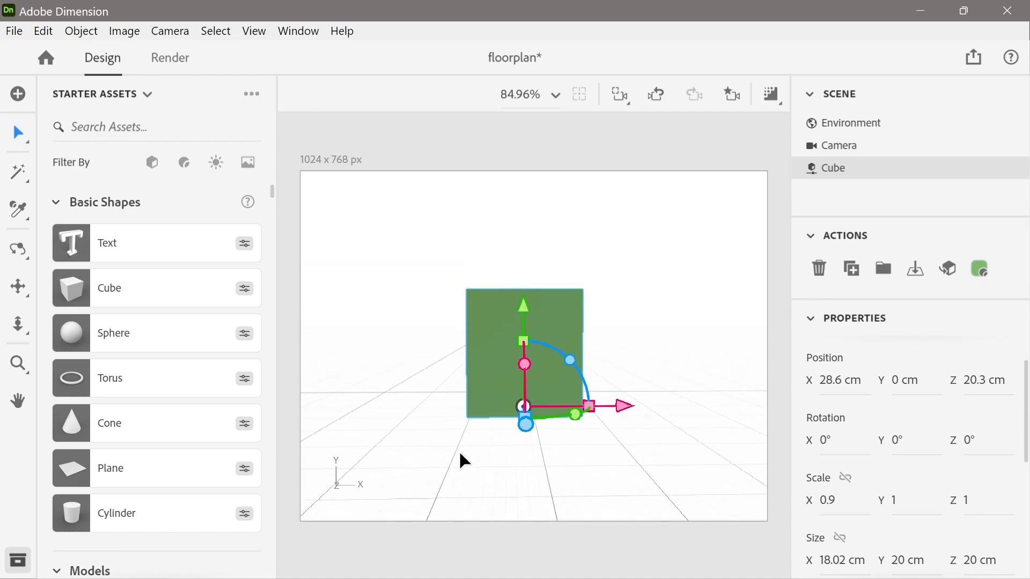
{"action": "left_click", "coordinate": [736, 102]}
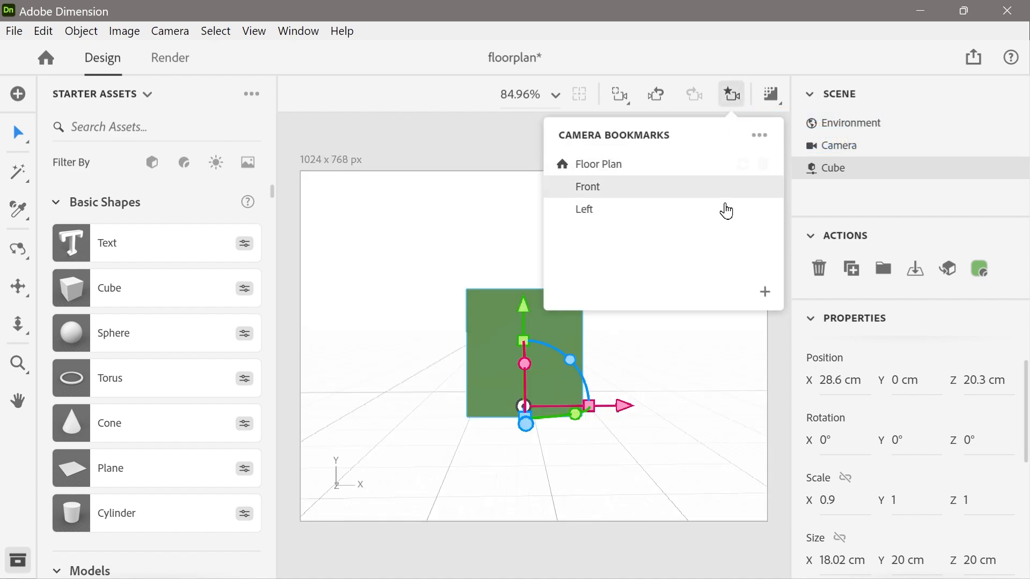
{"action": "left_click", "coordinate": [765, 293]}
{"action": "type", "text": "Right"}
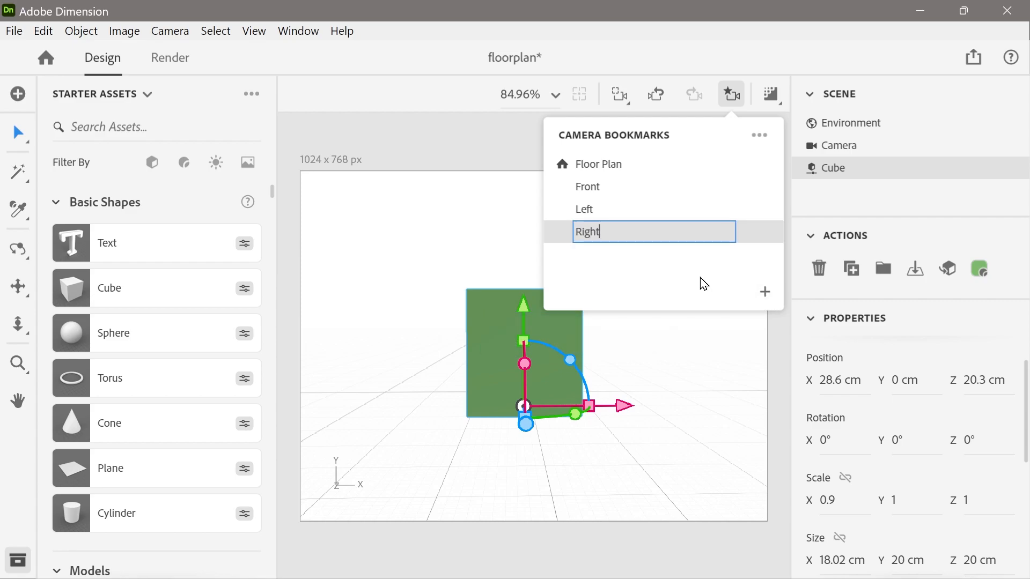
{"action": "key", "text": "Return"}
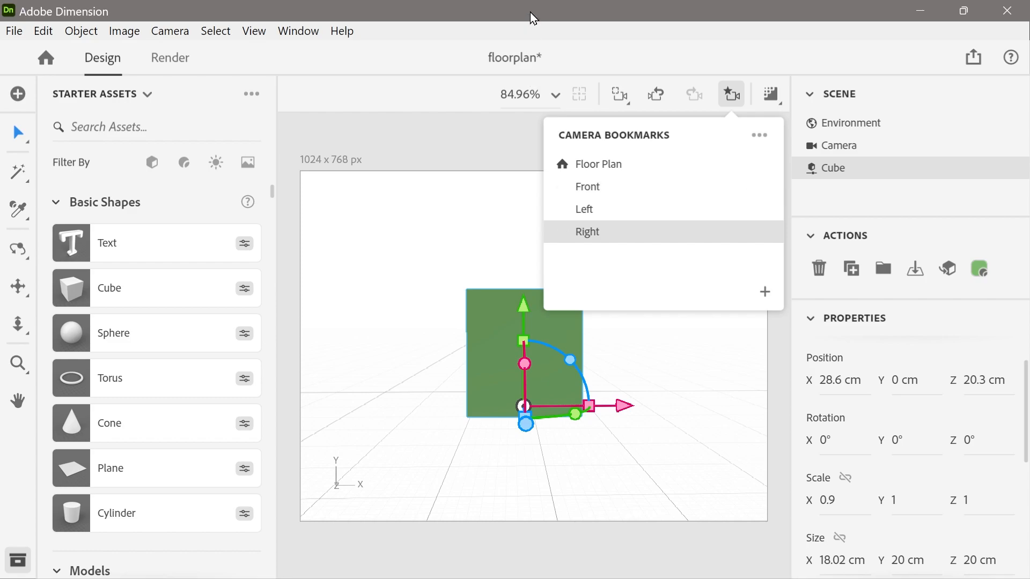
{"action": "left_click", "coordinate": [511, 154]}
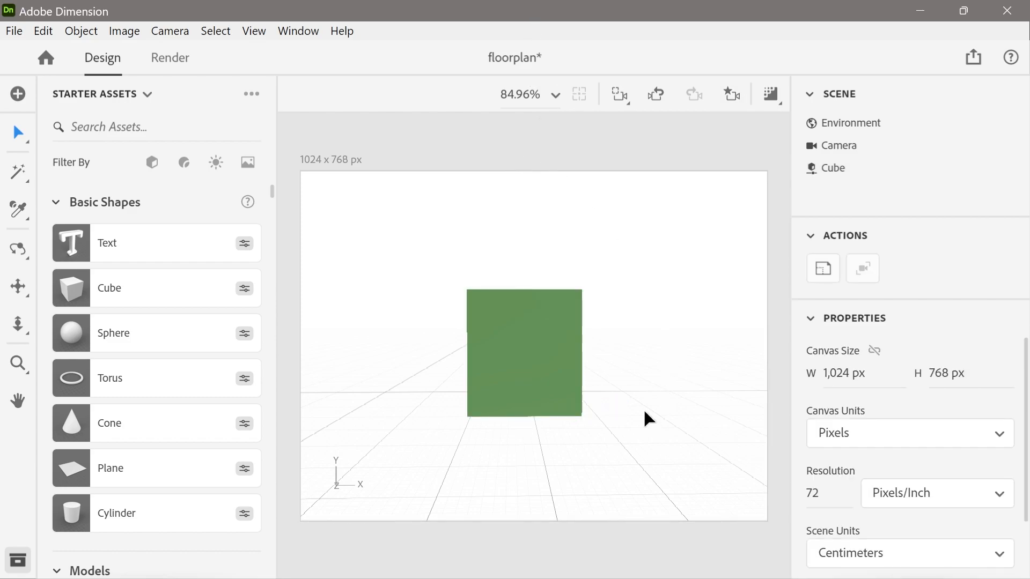
Set the cube's position to 29 cm on X and 0 cm on Z
{"action": "left_click", "coordinate": [511, 353]}
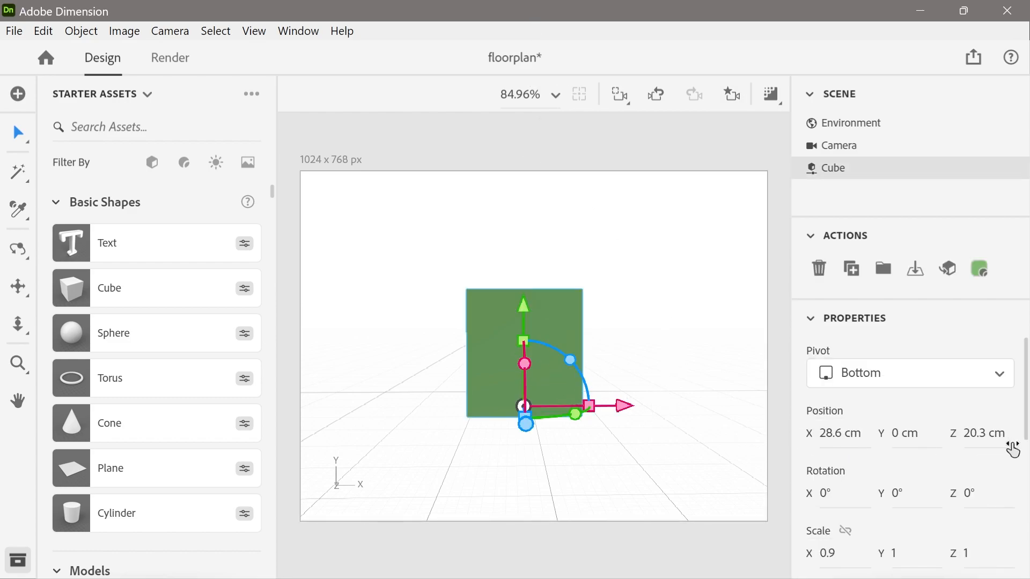
{"action": "mouse_move", "coordinate": [1026, 413]}
{"action": "left_mouse_down"}
{"action": "mouse_move", "coordinate": [1027, 479]}
{"action": "mouse_move", "coordinate": [1026, 425]}
{"action": "left_mouse_up"}
{"action": "left_click_drag", "start_coordinate": [830, 413], "coordinate": [858, 413]}
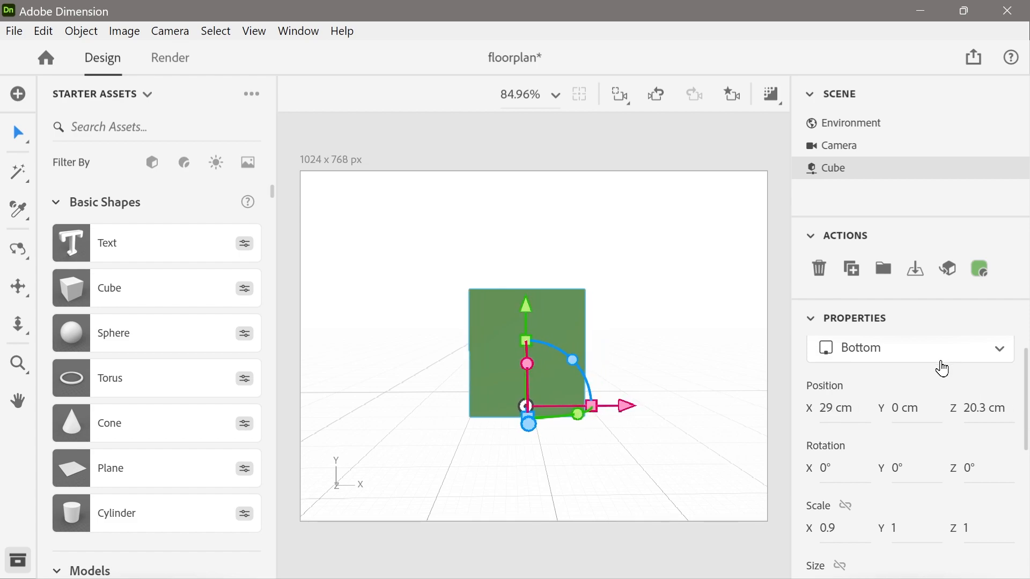
{"action": "left_click_drag", "start_coordinate": [977, 421], "coordinate": [948, 415]}
{"action": "left_click", "coordinate": [976, 409]}
{"action": "type", "text": "0"}
{"action": "key", "text": "Return"}
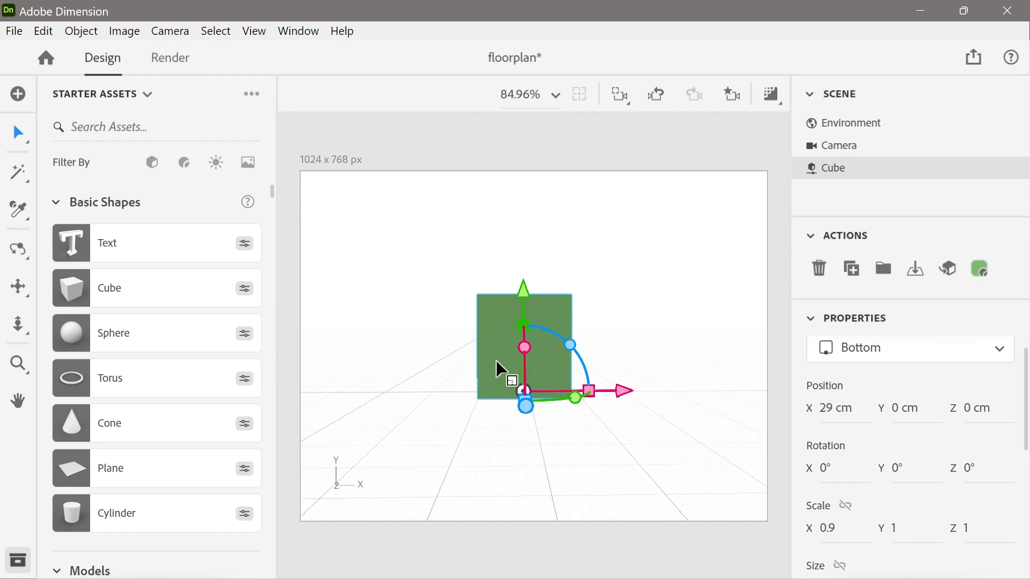
Recall the Left camera bookmark and set the cube's Z position to 7.9 cm
{"action": "left_click", "coordinate": [733, 107]}
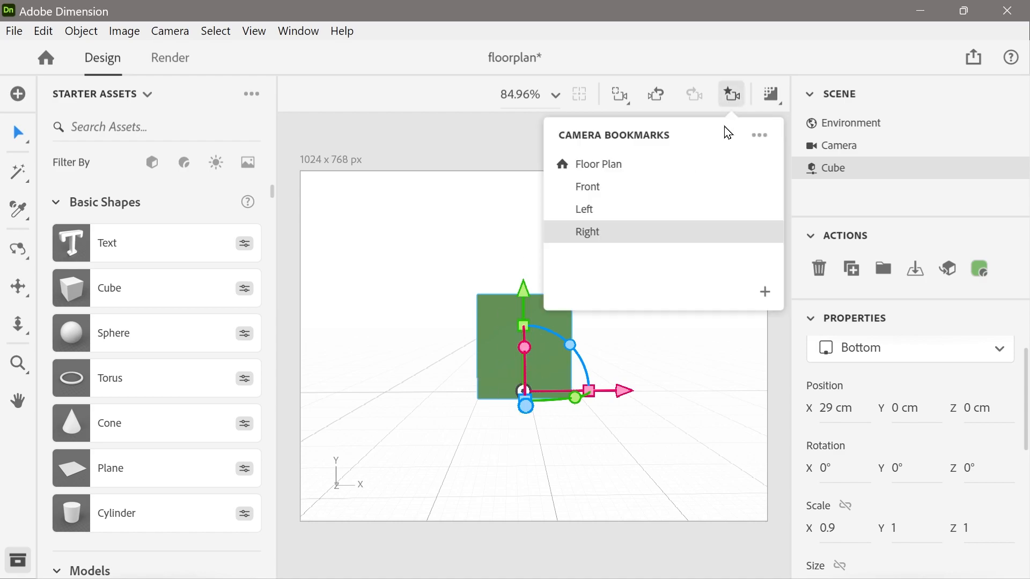
{"action": "left_click", "coordinate": [643, 220]}
{"action": "left_click_drag", "start_coordinate": [975, 419], "coordinate": [977, 417]}
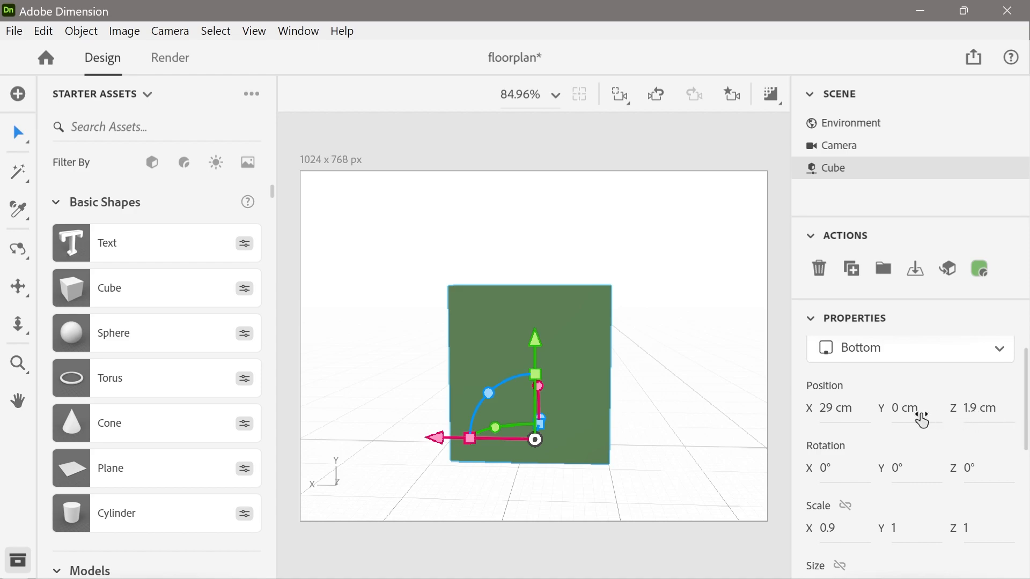
{"action": "left_click_drag", "start_coordinate": [977, 408], "coordinate": [1001, 409]}
Delete the green cube from the scene
{"action": "scroll", "coordinate": [971, 446], "scroll_direction": "down", "scroll_amount": 4}
{"action": "scroll", "coordinate": [971, 447], "scroll_direction": "up", "scroll_amount": 5}
{"action": "scroll", "coordinate": [980, 432], "scroll_direction": "down", "scroll_amount": 4}
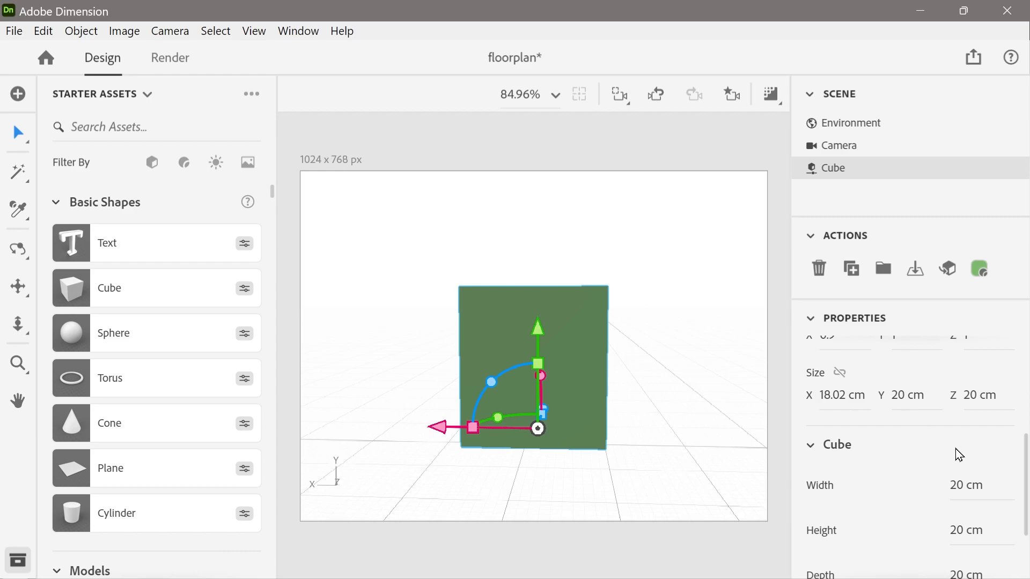
{"action": "scroll", "coordinate": [960, 454], "scroll_direction": "up", "scroll_amount": 4}
{"action": "middle_click_drag", "start_coordinate": [546, 333], "coordinate": [540, 258]}
{"action": "left_click", "coordinate": [501, 340]}
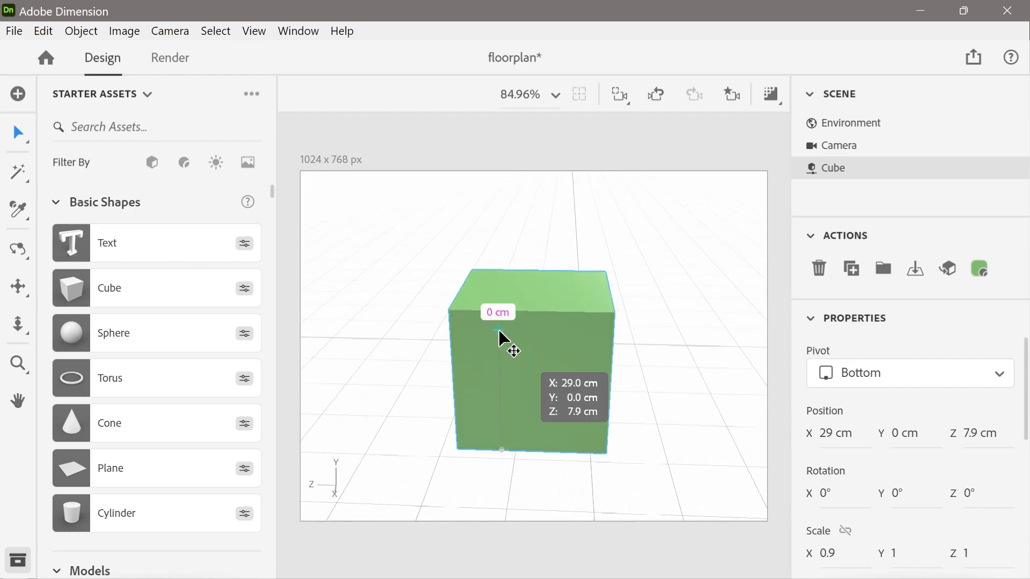
{"action": "key", "text": "Delete"}
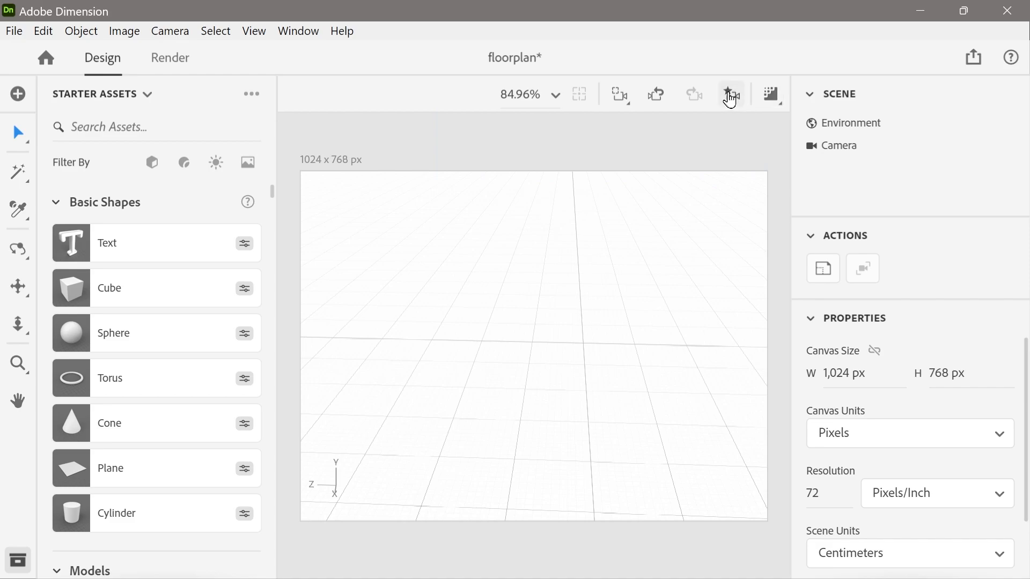
Return the camera to the Left bookmark view
{"action": "left_click", "coordinate": [732, 94]}
{"action": "left_click", "coordinate": [605, 212]}
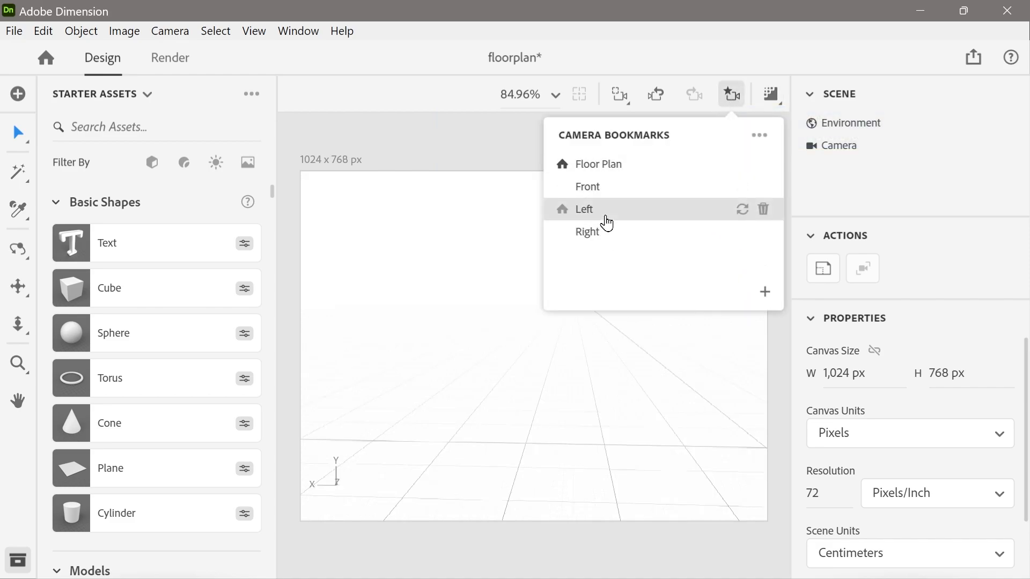
Add a new cube from the basic shapes to the scene
{"action": "left_click", "coordinate": [548, 376]}
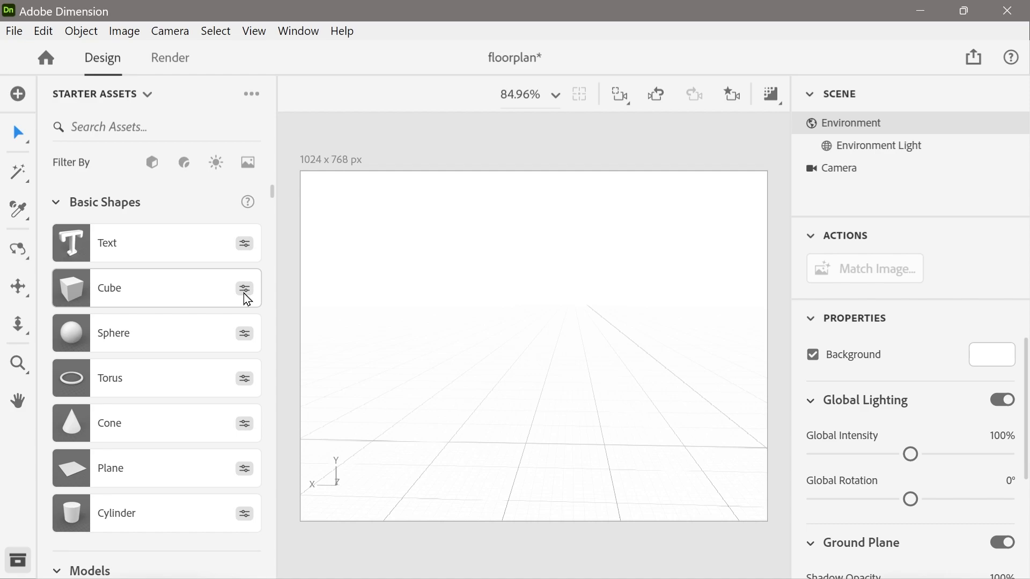
{"action": "scroll", "coordinate": [511, 376], "scroll_direction": "down", "scroll_amount": 3}
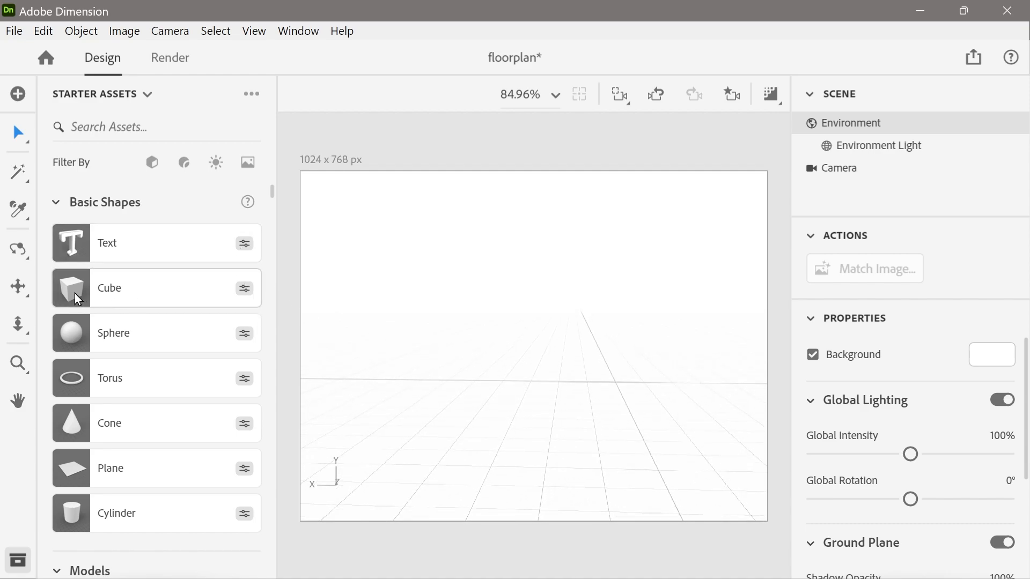
{"action": "left_click", "coordinate": [75, 292]}
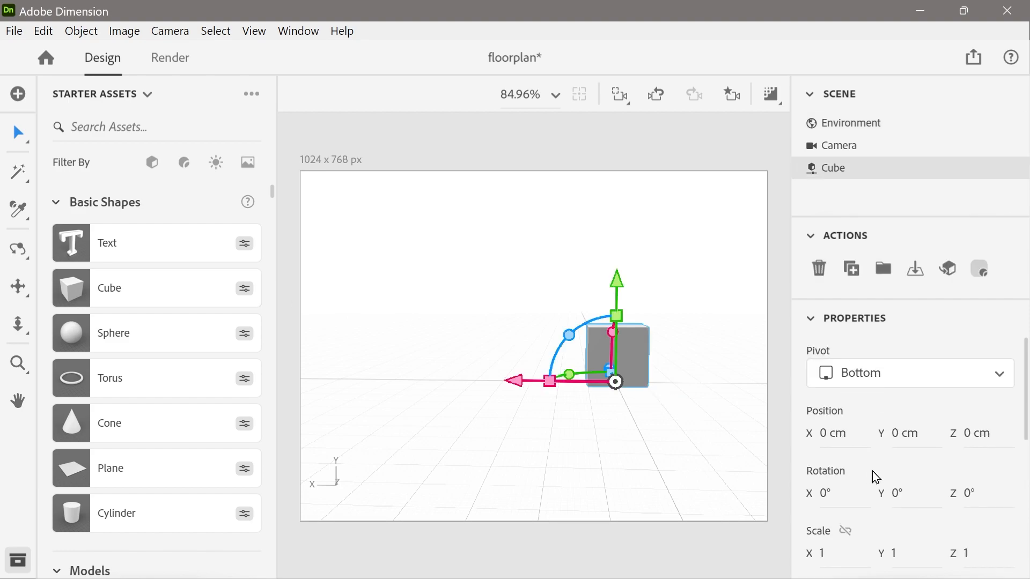
Set the cube's position to 5.1 cm on X and 12 cm on Z
{"action": "scroll", "coordinate": [872, 471], "scroll_direction": "down", "scroll_amount": 5}
{"action": "scroll", "coordinate": [872, 471], "scroll_direction": "up", "scroll_amount": 5}
{"action": "left_click_drag", "start_coordinate": [825, 432], "coordinate": [841, 432]}
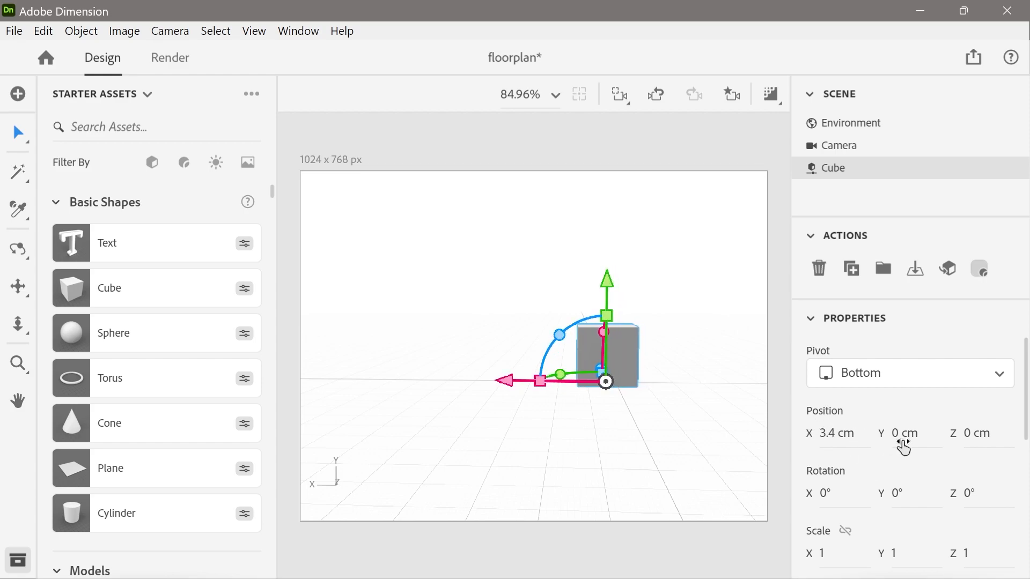
{"action": "left_click_drag", "start_coordinate": [837, 432], "coordinate": [835, 430]}
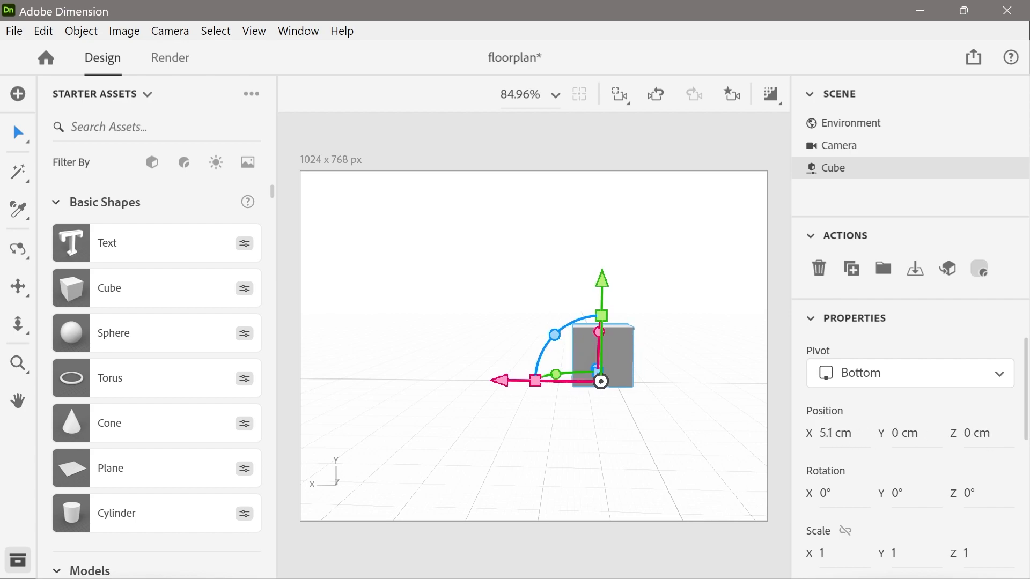
{"action": "left_click_drag", "start_coordinate": [975, 434], "coordinate": [971, 437]}
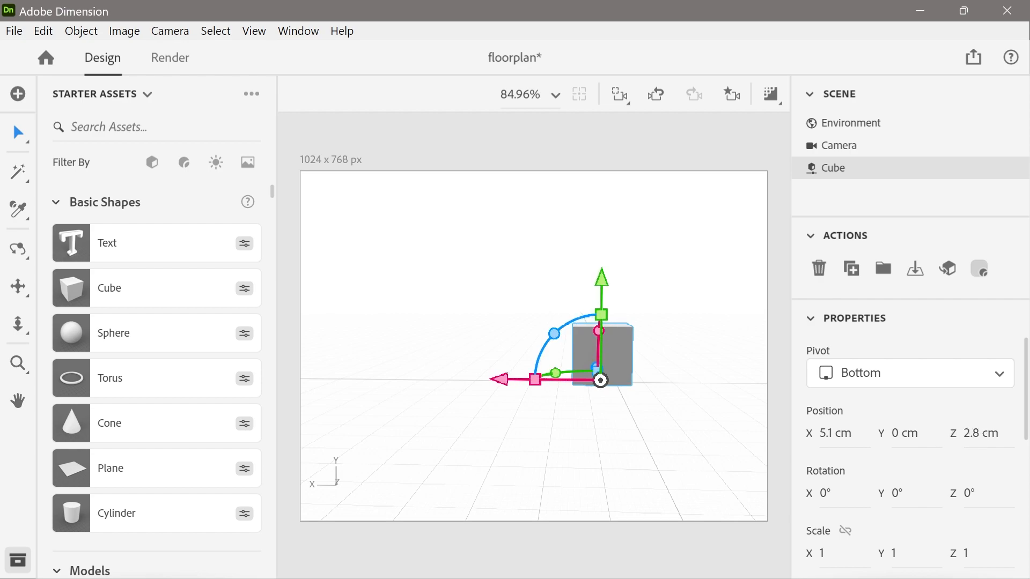
{"action": "scroll", "coordinate": [752, 395], "scroll_direction": "up", "scroll_amount": 5}
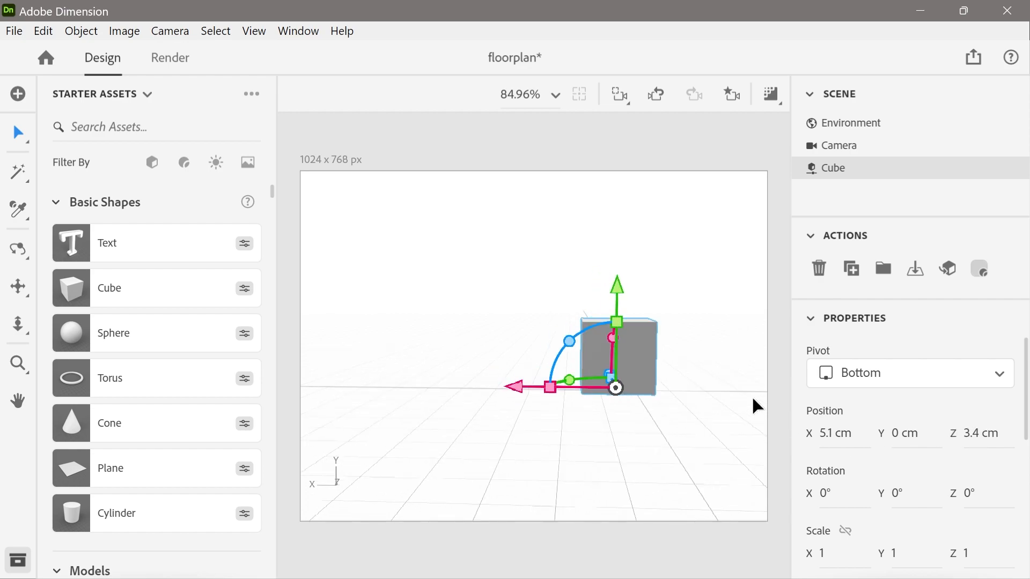
{"action": "mouse_move", "coordinate": [968, 433]}
{"action": "left_mouse_down"}
{"action": "mouse_move", "coordinate": [961, 440]}
{"action": "mouse_move", "coordinate": [976, 428]}
{"action": "mouse_move", "coordinate": [978, 447]}
{"action": "left_mouse_up"}
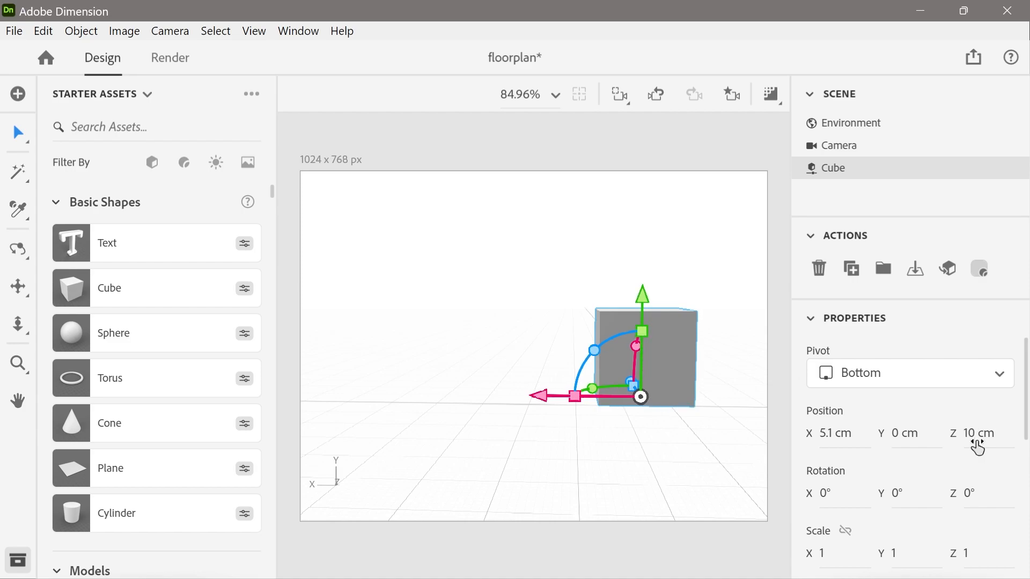
{"action": "mouse_move", "coordinate": [971, 438]}
{"action": "left_mouse_down"}
{"action": "mouse_move", "coordinate": [983, 437]}
{"action": "mouse_move", "coordinate": [961, 430]}
{"action": "left_mouse_up"}
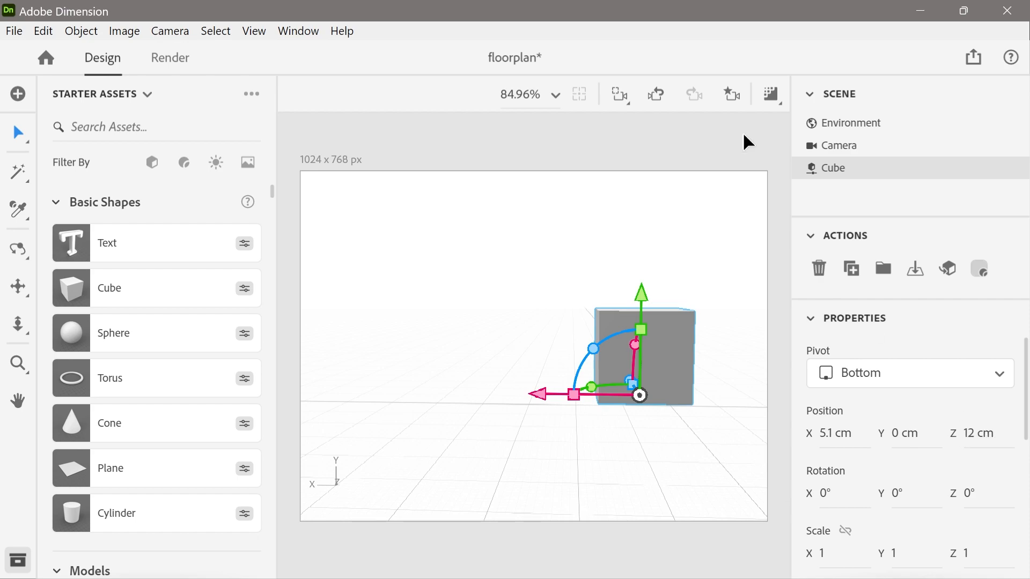
Recall the Right camera bookmark and set the cube's position to 6.7 cm on X and 17.7 cm on Z
{"action": "left_click", "coordinate": [732, 97]}
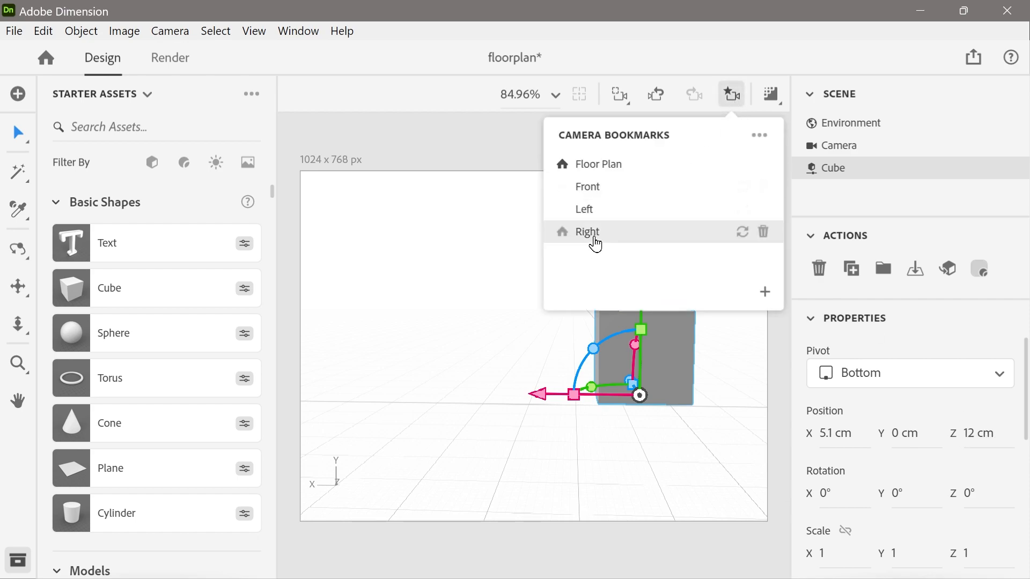
{"action": "left_click", "coordinate": [597, 237]}
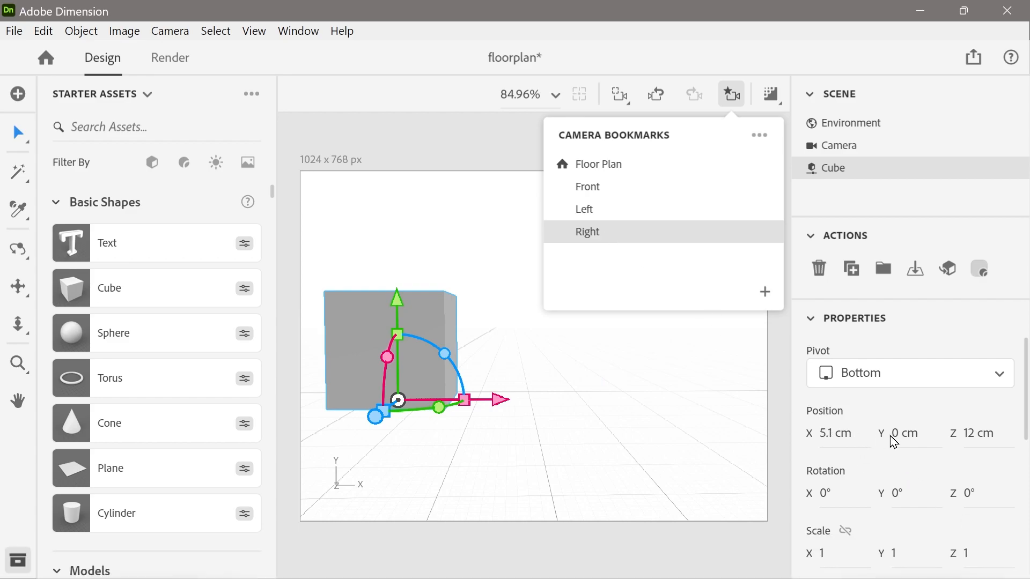
{"action": "left_click", "coordinate": [828, 429]}
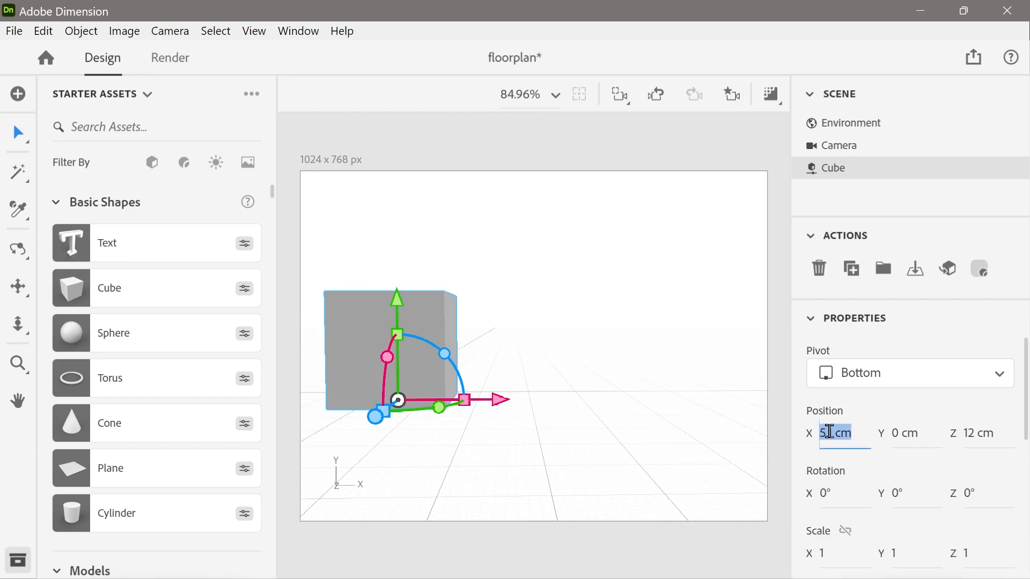
{"action": "left_click", "coordinate": [857, 404]}
{"action": "left_click_drag", "start_coordinate": [828, 429], "coordinate": [837, 430]}
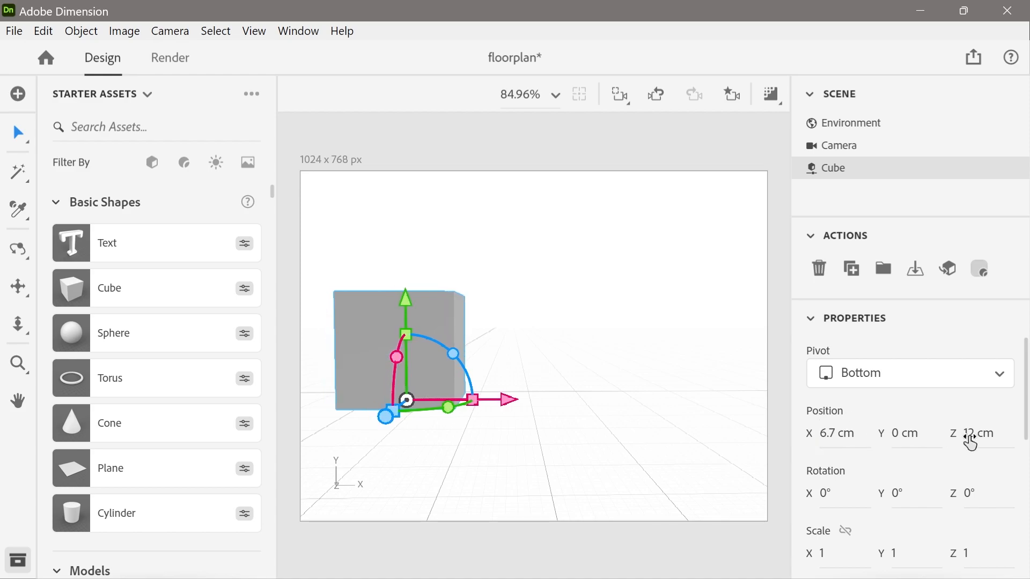
{"action": "mouse_move", "coordinate": [971, 433]}
{"action": "left_mouse_down"}
{"action": "mouse_move", "coordinate": [989, 433]}
{"action": "mouse_move", "coordinate": [974, 443]}
{"action": "left_mouse_up"}
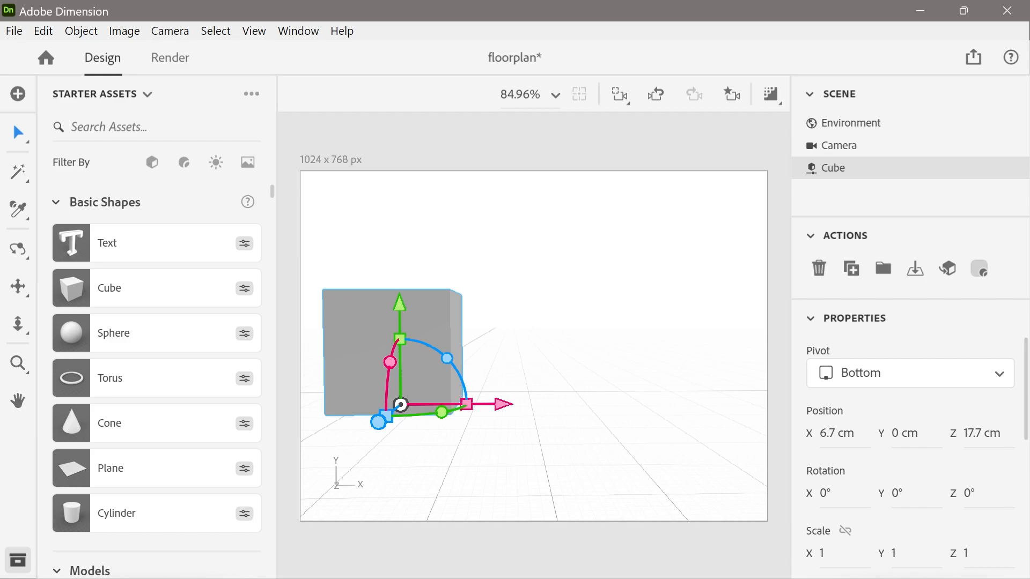
Delete the Left camera bookmark
{"action": "middle_click_drag", "start_coordinate": [375, 329], "coordinate": [471, 338]}
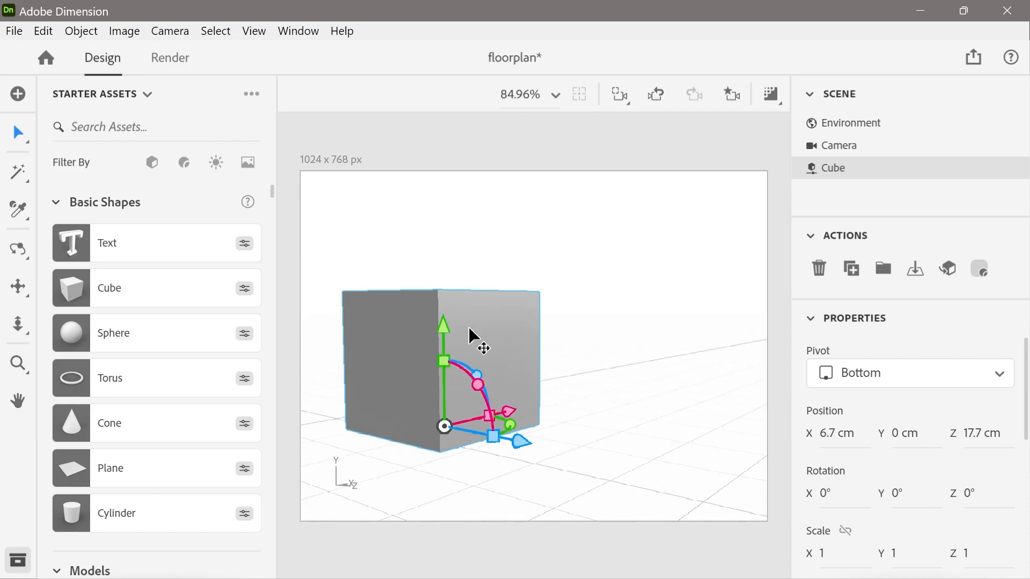
{"action": "left_click", "coordinate": [732, 94]}
{"action": "mouse_move", "coordinate": [622, 215]}
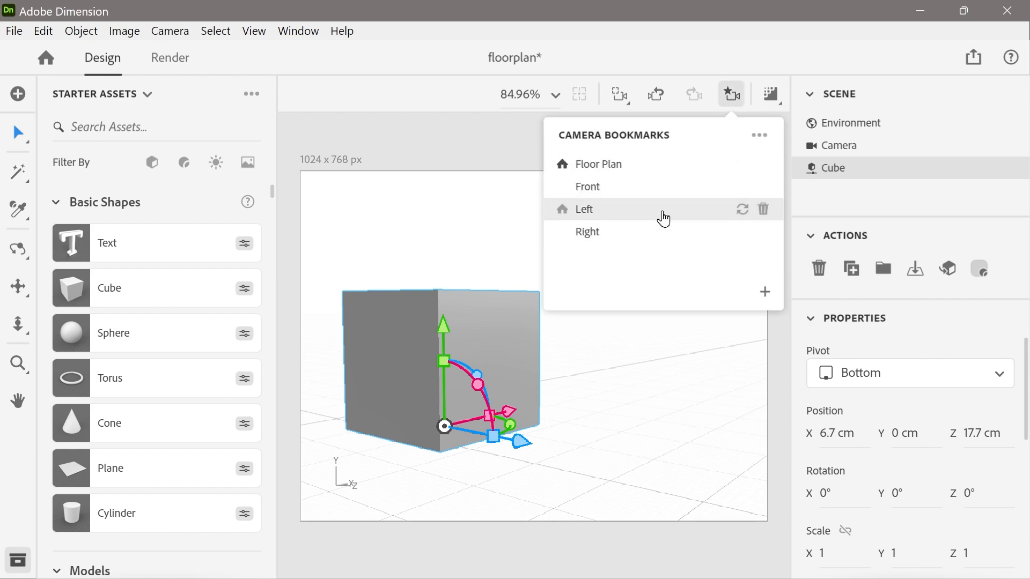
{"action": "left_click", "coordinate": [764, 210]}
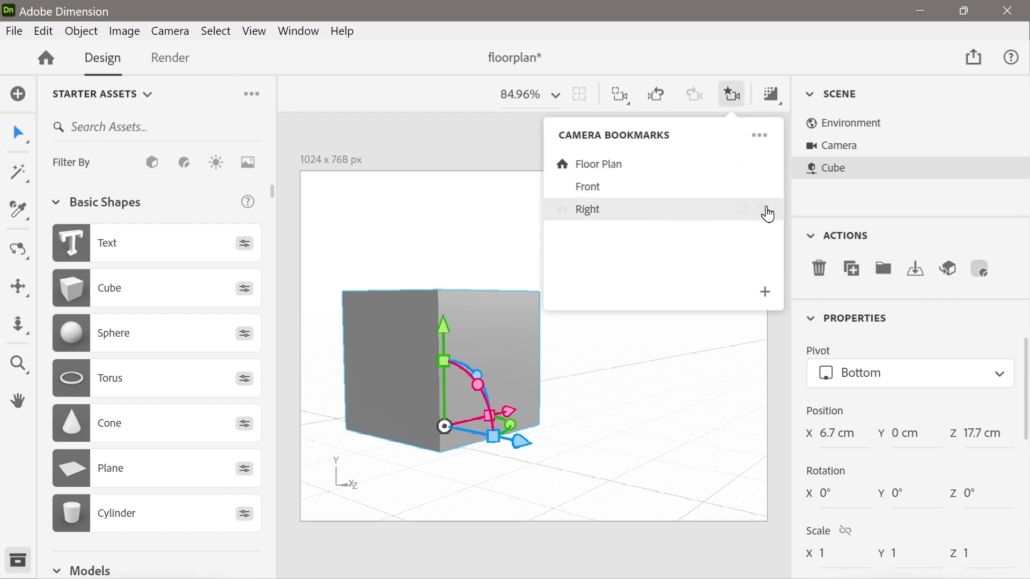
Check the cube's placement from the Floor Plan bookmark and an angled view, and return to the Right bookmark
{"action": "left_click", "coordinate": [612, 166]}
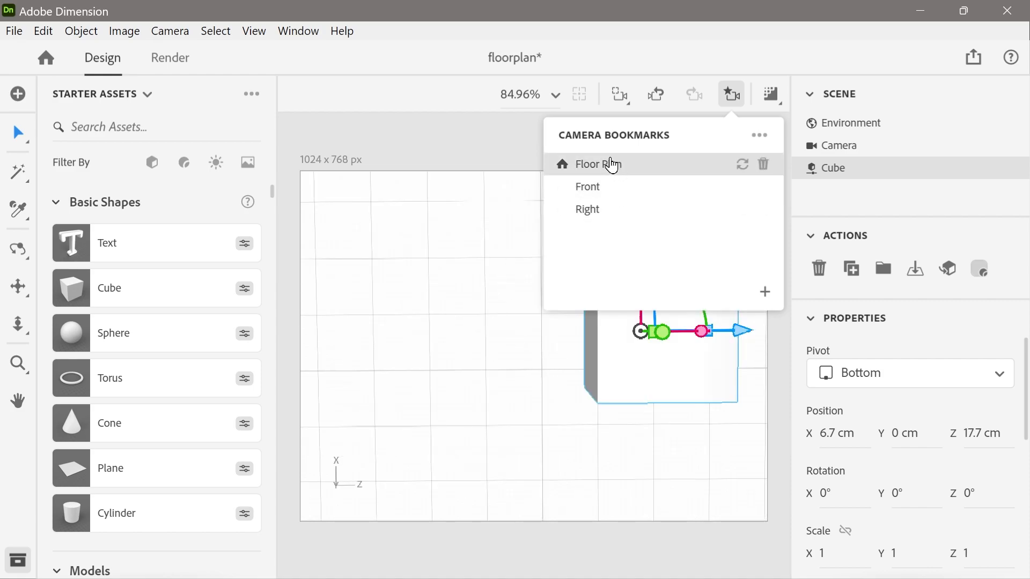
{"action": "left_click", "coordinate": [514, 349]}
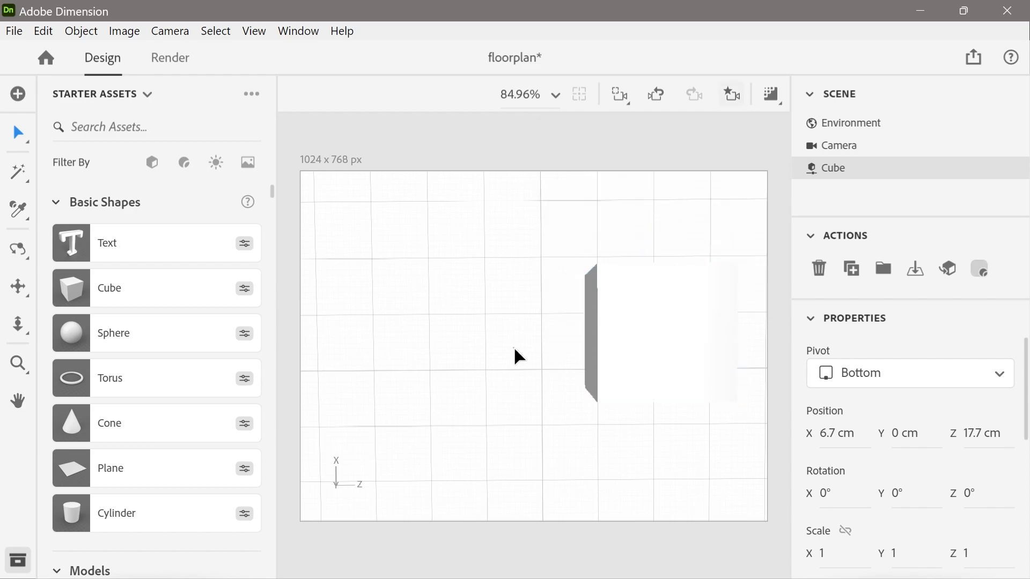
{"action": "right_click_drag", "start_coordinate": [626, 361], "coordinate": [610, 233]}
{"action": "left_click", "coordinate": [660, 388]}
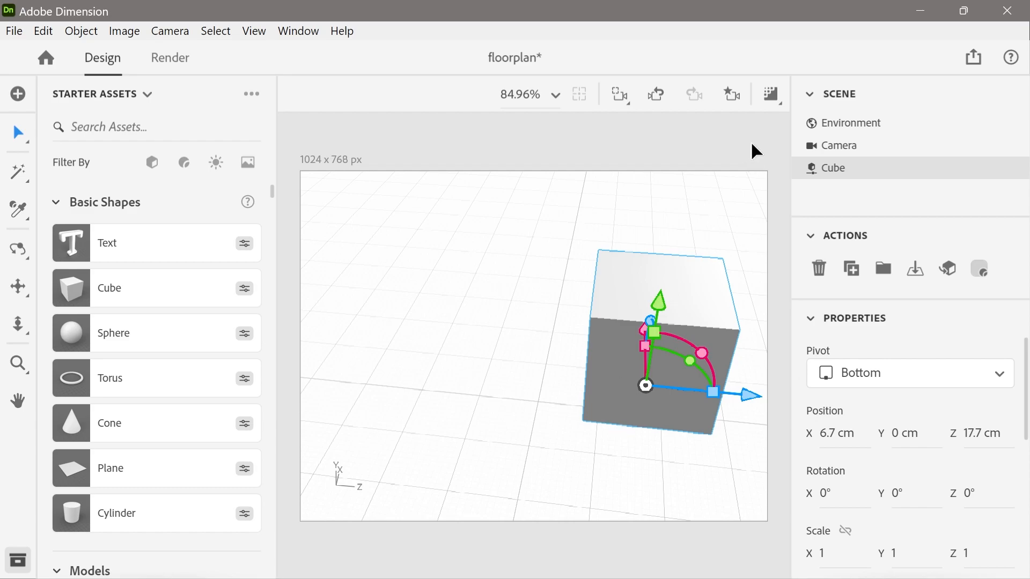
{"action": "left_click", "coordinate": [735, 101]}
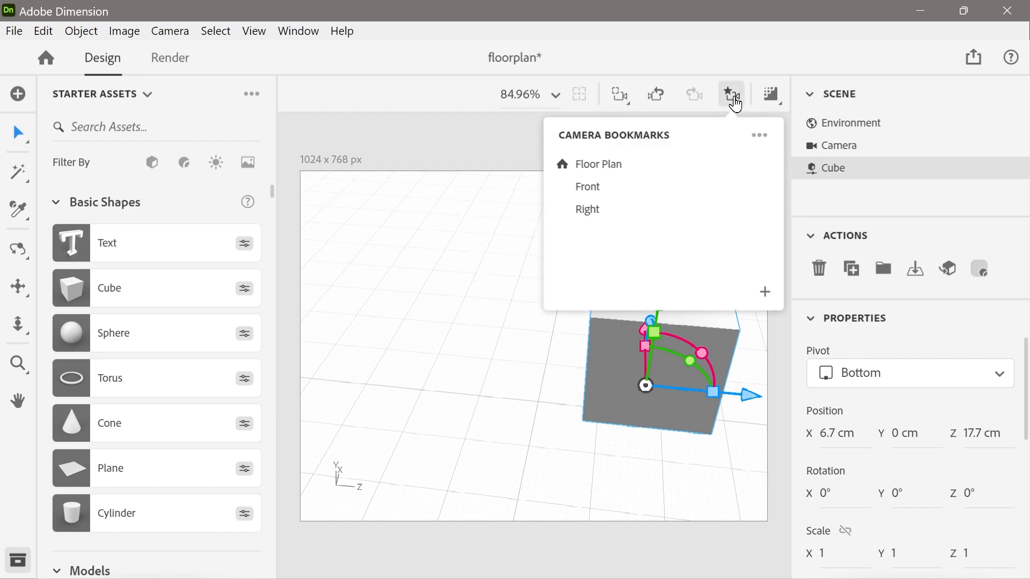
{"action": "left_click", "coordinate": [610, 209]}
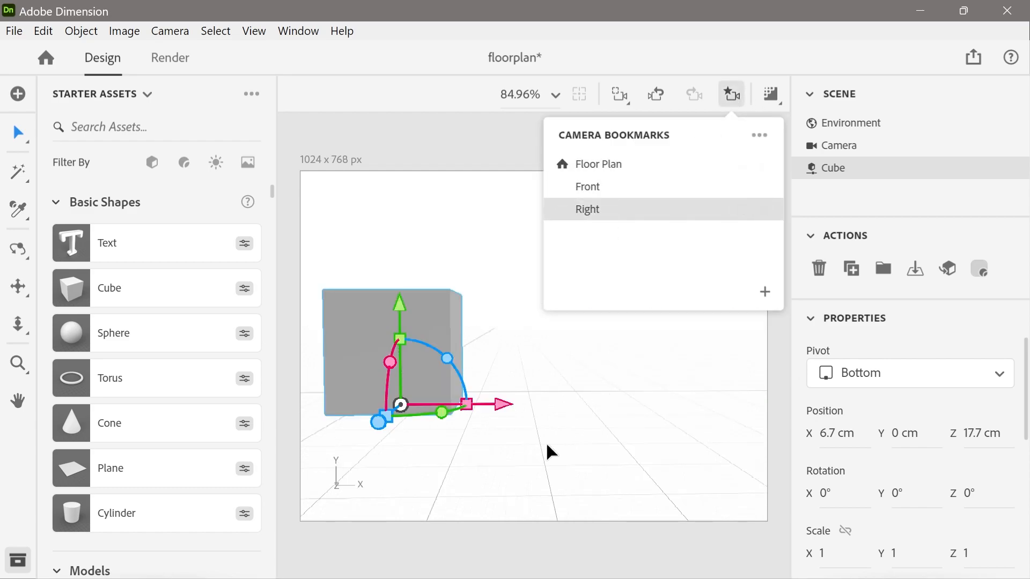
Set the cube's width to 27 cm and its height to 21 cm
{"action": "key", "text": "w"}
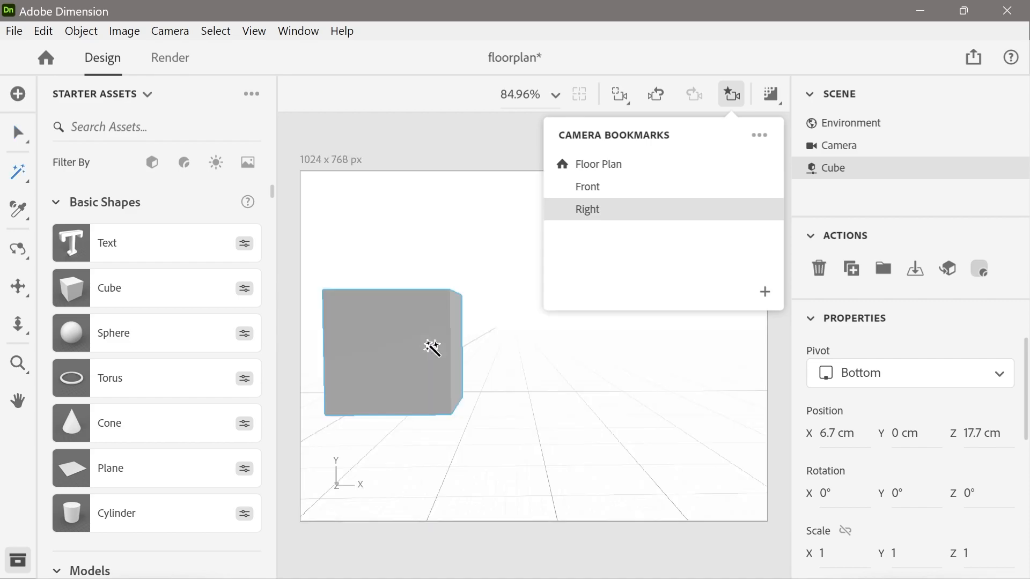
{"action": "key", "text": "2"}
{"action": "left_click_drag", "start_coordinate": [423, 356], "coordinate": [570, 391]}
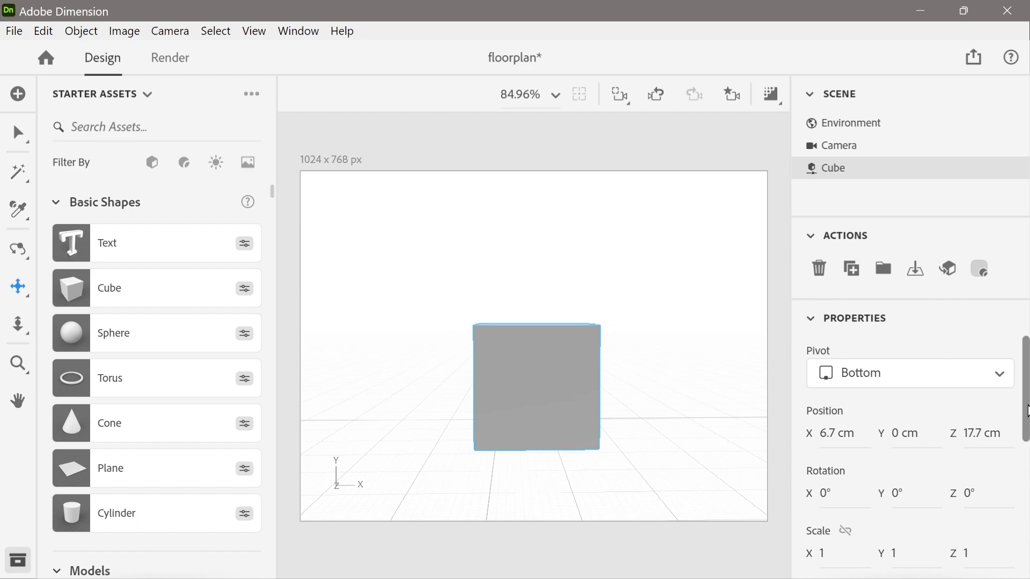
{"action": "left_click_drag", "start_coordinate": [1027, 409], "coordinate": [1027, 546]}
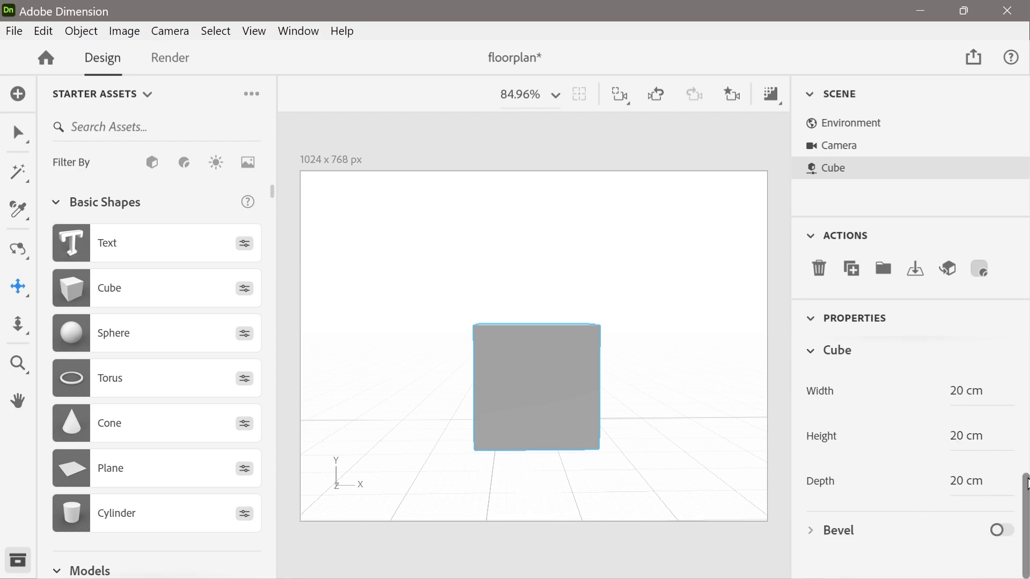
{"action": "left_click_drag", "start_coordinate": [1027, 483], "coordinate": [1026, 448]}
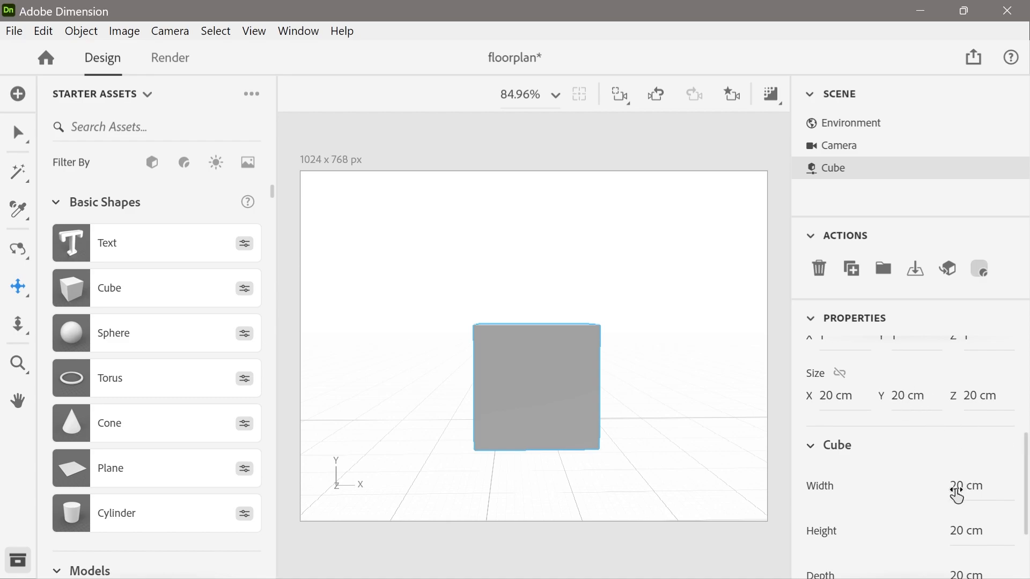
{"action": "mouse_move", "coordinate": [957, 490]}
{"action": "left_mouse_down"}
{"action": "mouse_move", "coordinate": [1000, 491]}
{"action": "mouse_move", "coordinate": [958, 491]}
{"action": "left_mouse_up"}
{"action": "mouse_move", "coordinate": [960, 488]}
{"action": "left_mouse_down"}
{"action": "mouse_move", "coordinate": [975, 488]}
{"action": "mouse_move", "coordinate": [967, 488]}
{"action": "left_mouse_up"}
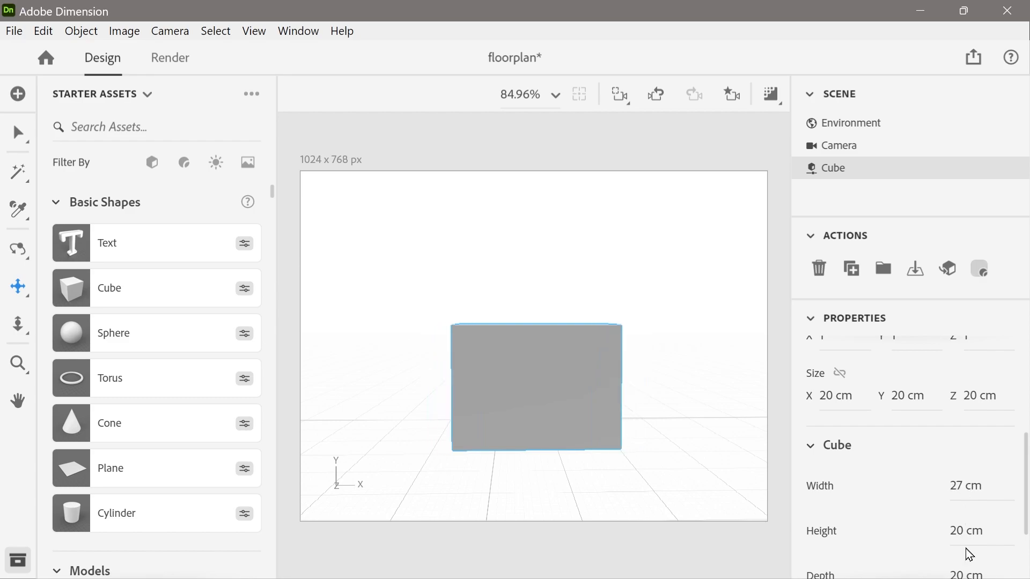
{"action": "mouse_move", "coordinate": [961, 543]}
{"action": "left_mouse_down"}
{"action": "mouse_move", "coordinate": [972, 543]}
{"action": "mouse_move", "coordinate": [963, 543]}
{"action": "left_mouse_up"}
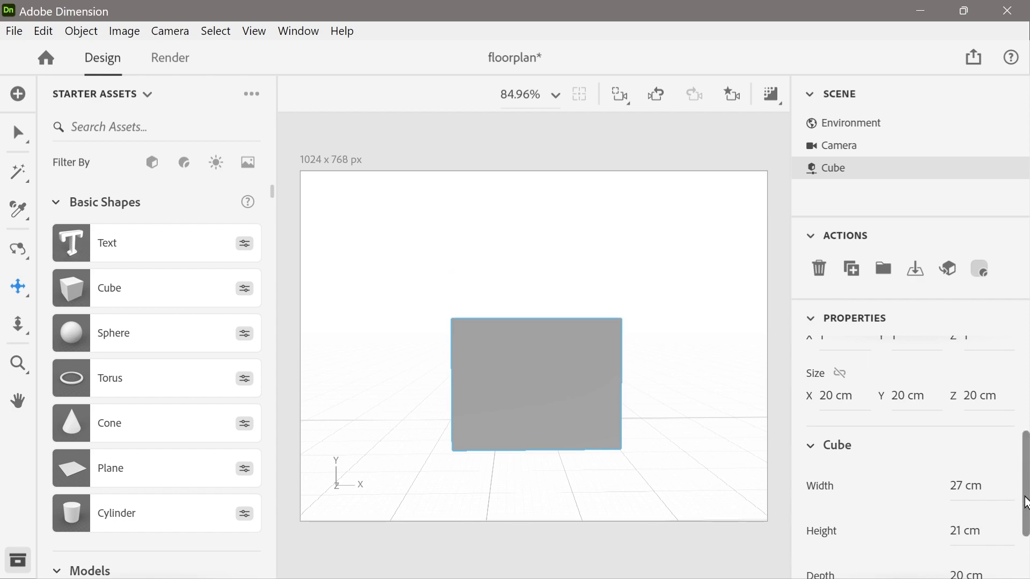
Set the cube's depth to 7 cm
{"action": "left_click_drag", "start_coordinate": [1025, 503], "coordinate": [1026, 558]}
{"action": "left_click_drag", "start_coordinate": [963, 480], "coordinate": [969, 482]}
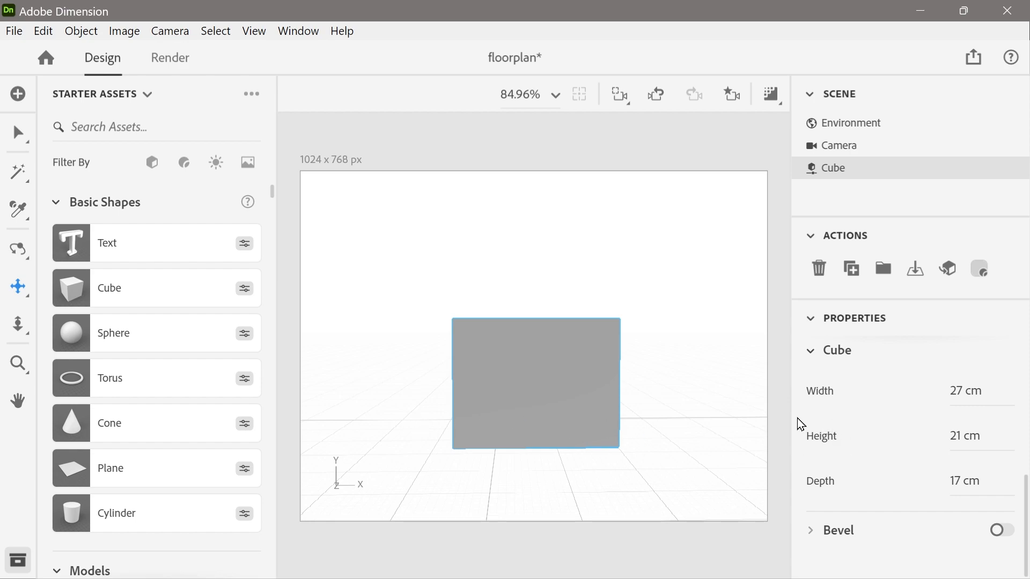
{"action": "middle_click_drag", "start_coordinate": [481, 361], "coordinate": [515, 395]}
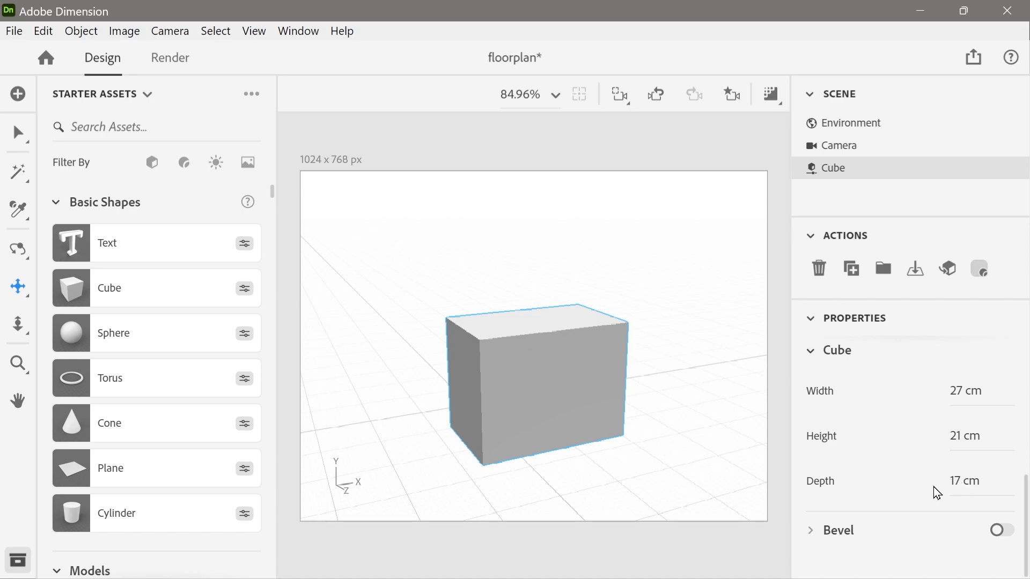
{"action": "mouse_move", "coordinate": [957, 480]}
{"action": "left_mouse_down"}
{"action": "mouse_move", "coordinate": [923, 480]}
{"action": "mouse_move", "coordinate": [936, 480]}
{"action": "left_mouse_up"}
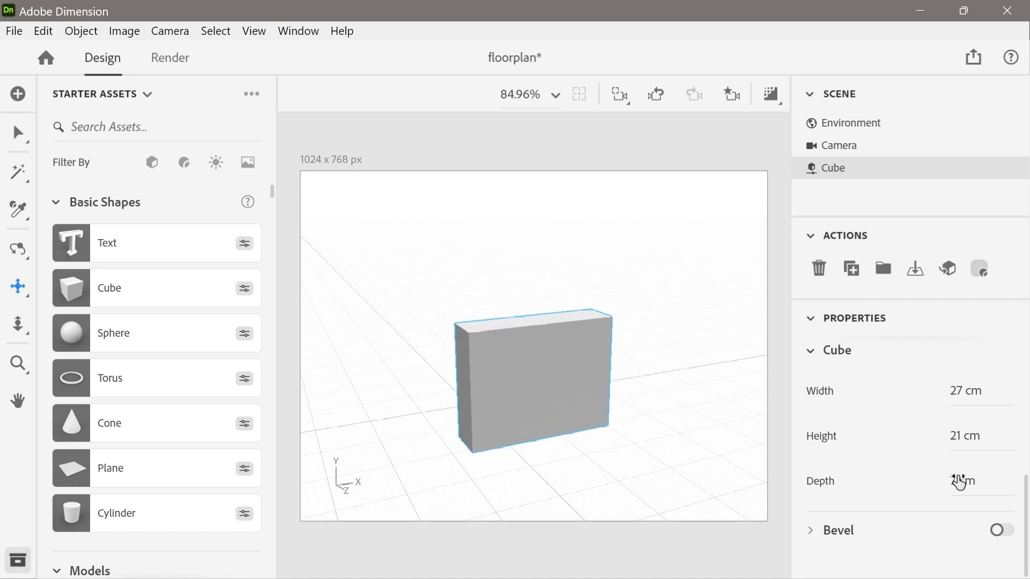
Examine the resized cube from the side, from the Right camera bookmark and from an orbited angle
{"action": "middle_click_drag", "start_coordinate": [590, 374], "coordinate": [650, 386]}
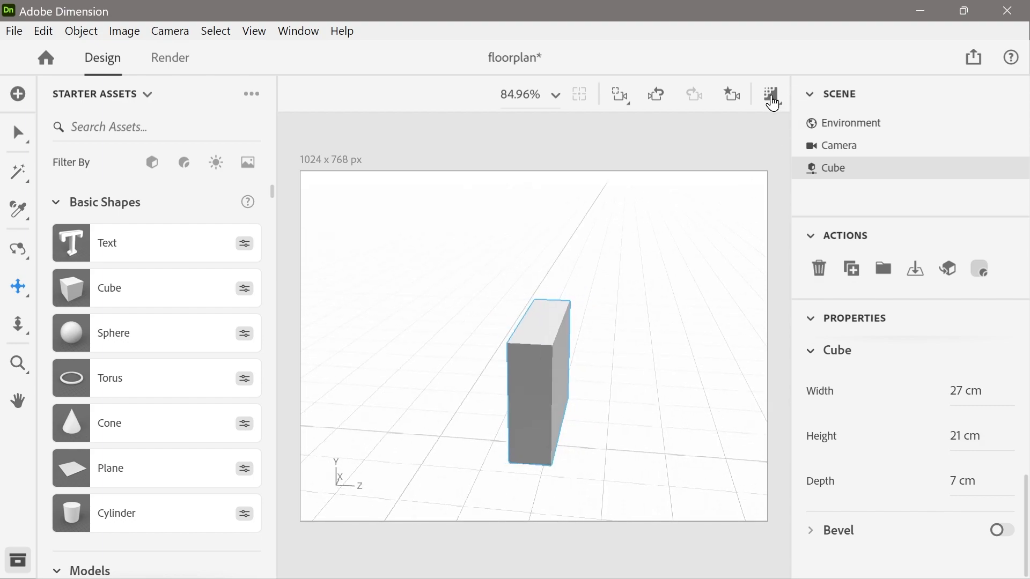
{"action": "left_click", "coordinate": [730, 98]}
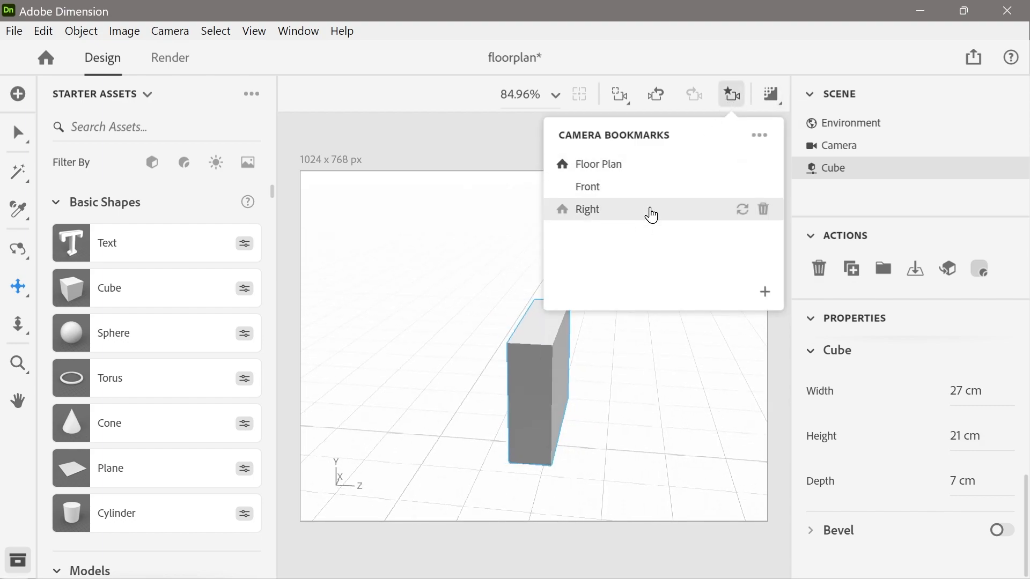
{"action": "left_click", "coordinate": [609, 210]}
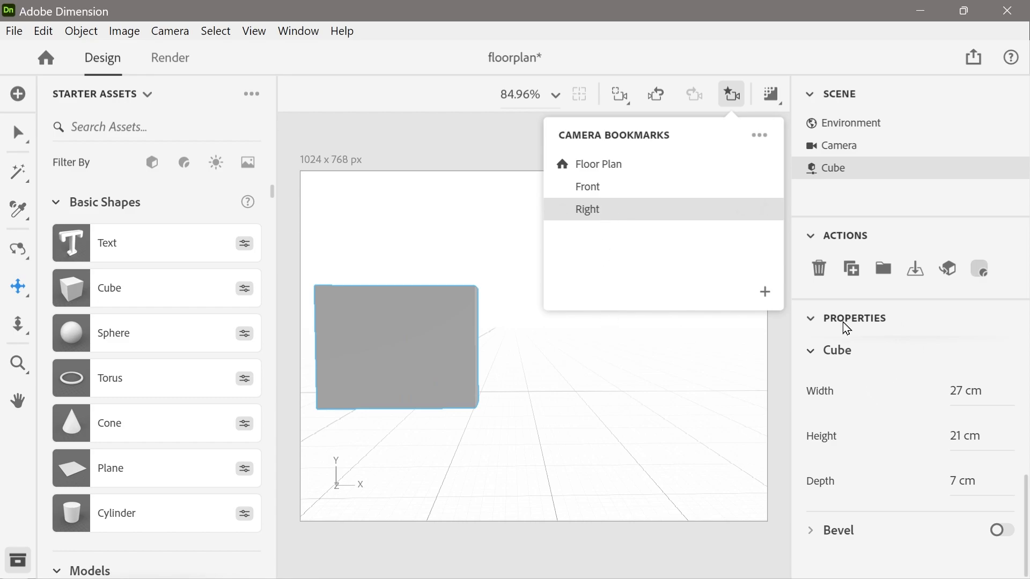
{"action": "middle_click_drag", "start_coordinate": [575, 437], "coordinate": [503, 436]}
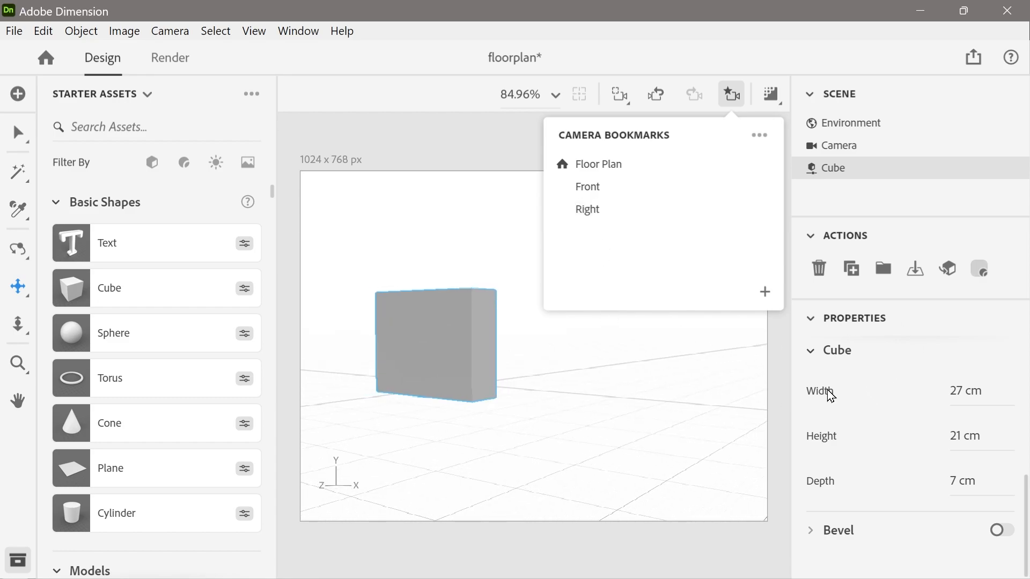
Select the cube and move it to 14.2 cm on X and 18.7 cm on Z
{"action": "left_click", "coordinate": [841, 196]}
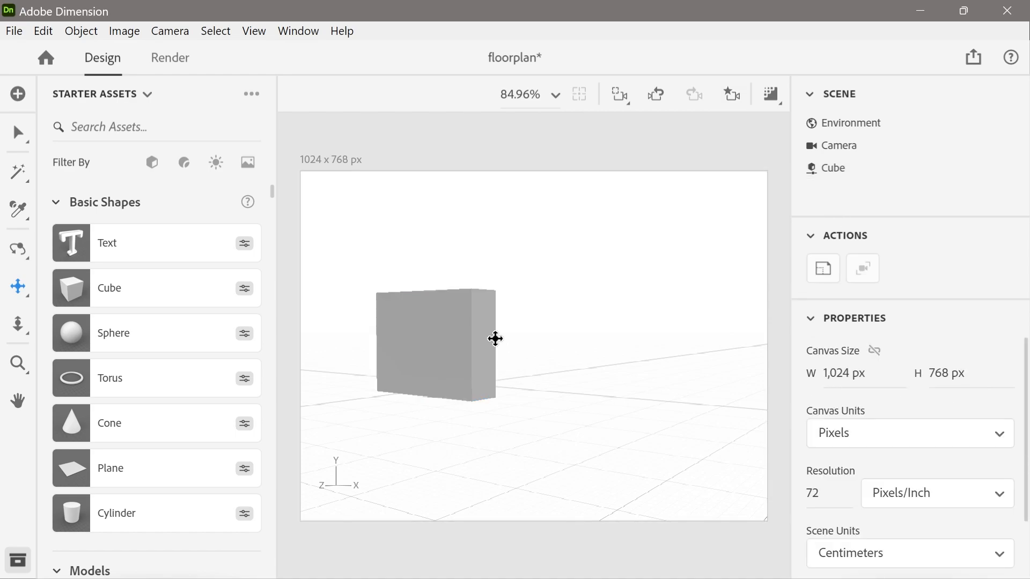
{"action": "left_click", "coordinate": [18, 132]}
{"action": "left_click", "coordinate": [460, 360]}
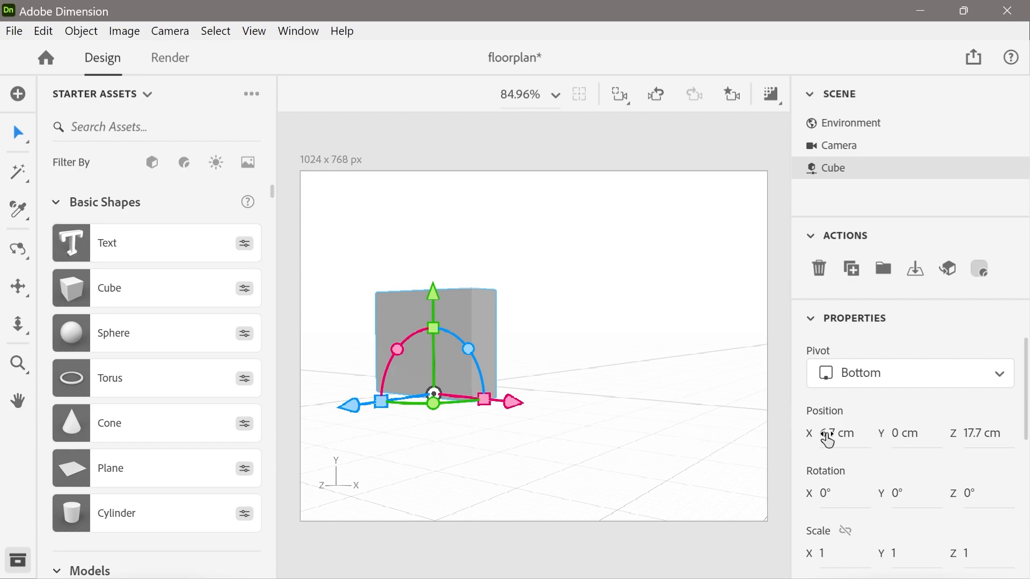
{"action": "left_click_drag", "start_coordinate": [828, 438], "coordinate": [865, 439]}
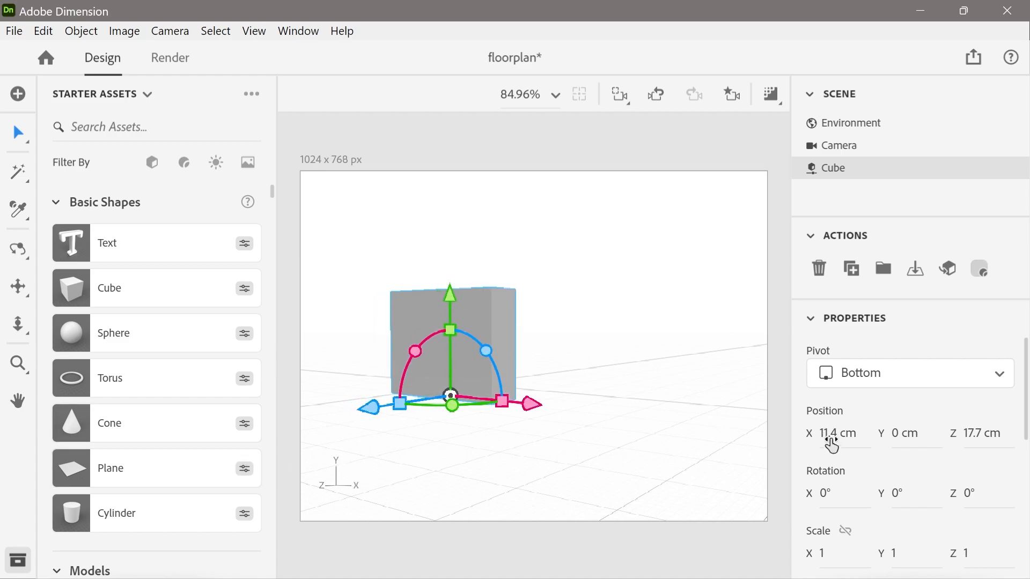
{"action": "mouse_move", "coordinate": [840, 441]}
{"action": "left_mouse_down"}
{"action": "mouse_move", "coordinate": [856, 441]}
{"action": "mouse_move", "coordinate": [840, 436]}
{"action": "left_mouse_up"}
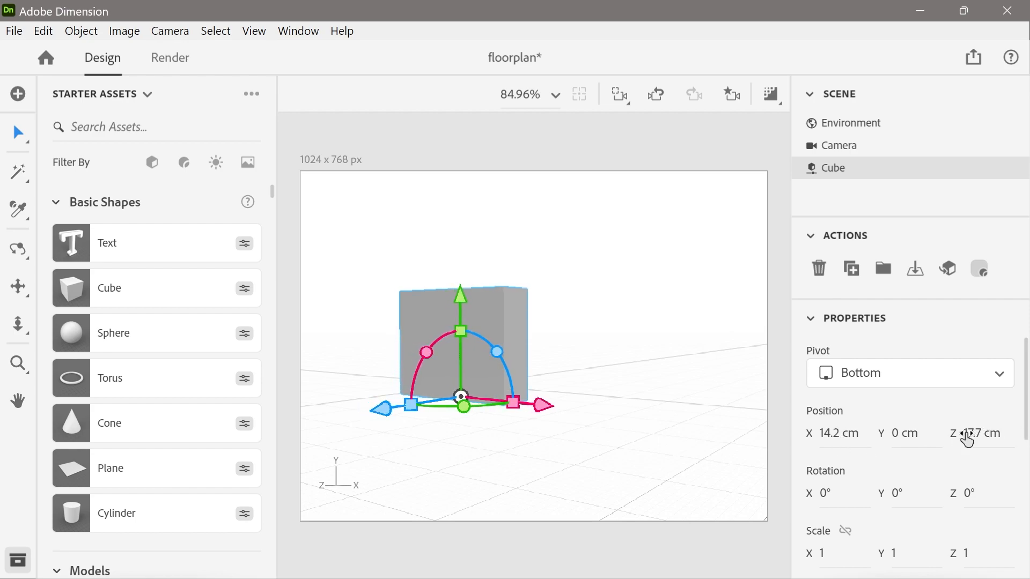
{"action": "mouse_move", "coordinate": [975, 441]}
{"action": "left_mouse_down"}
{"action": "mouse_move", "coordinate": [992, 441]}
{"action": "mouse_move", "coordinate": [976, 442]}
{"action": "left_mouse_up"}
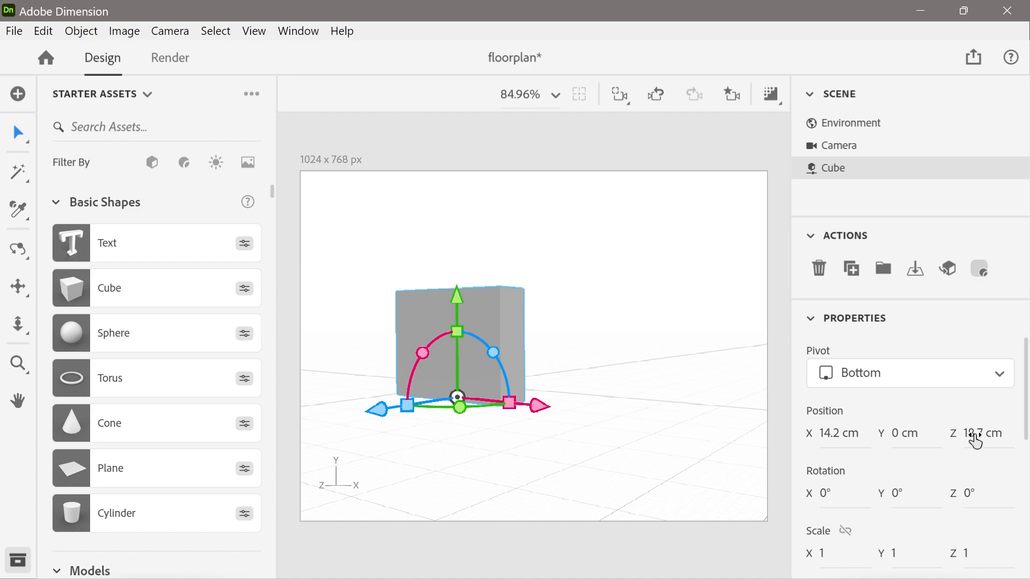
Replace the cube with a new one in the Front bookmark view, moved to about 22 cm on X and 19.2 cm on Z
{"action": "key", "text": "Delete"}
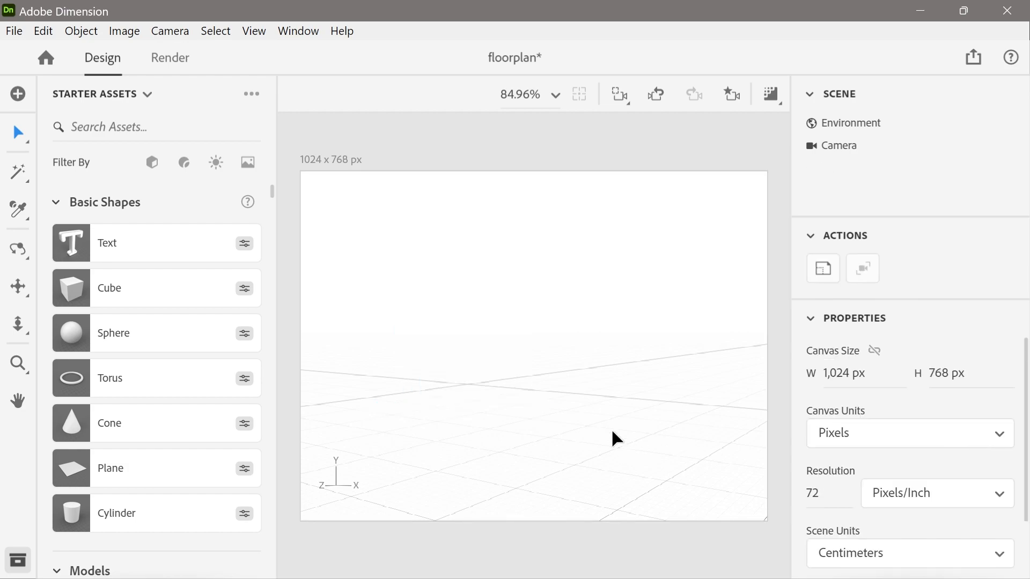
{"action": "left_click", "coordinate": [772, 104]}
{"action": "left_click", "coordinate": [741, 104]}
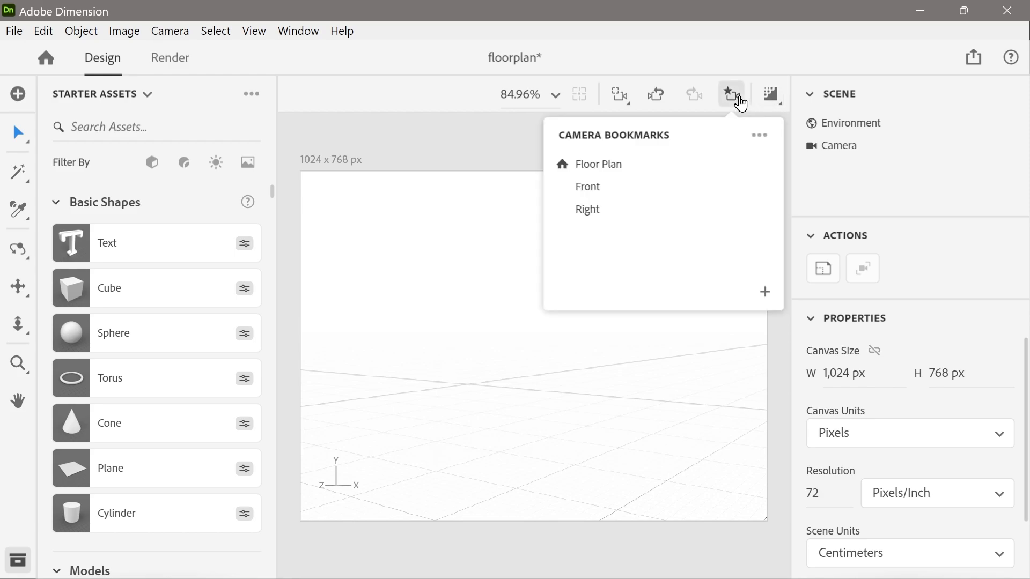
{"action": "left_click", "coordinate": [622, 198]}
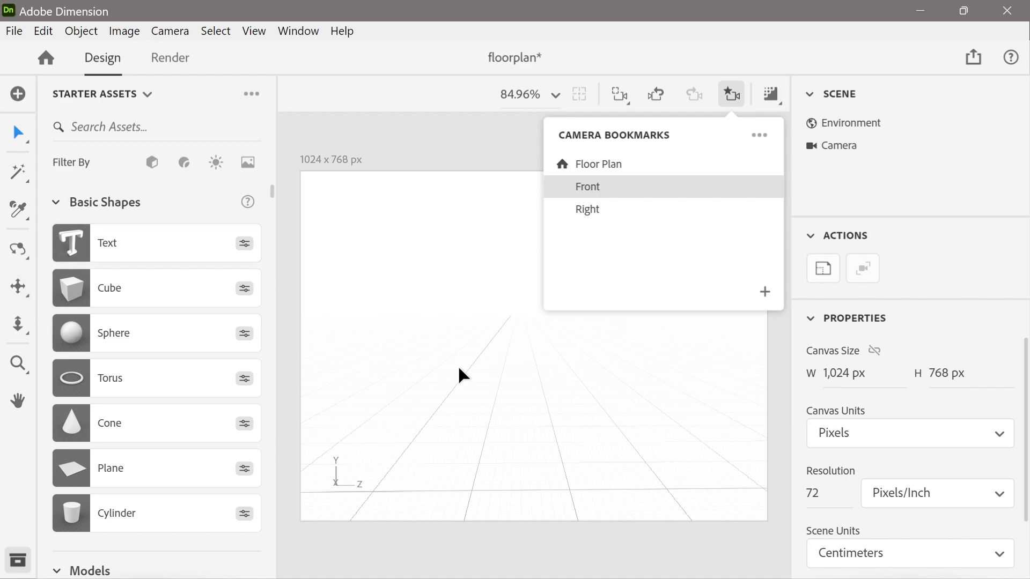
{"action": "left_click", "coordinate": [486, 186]}
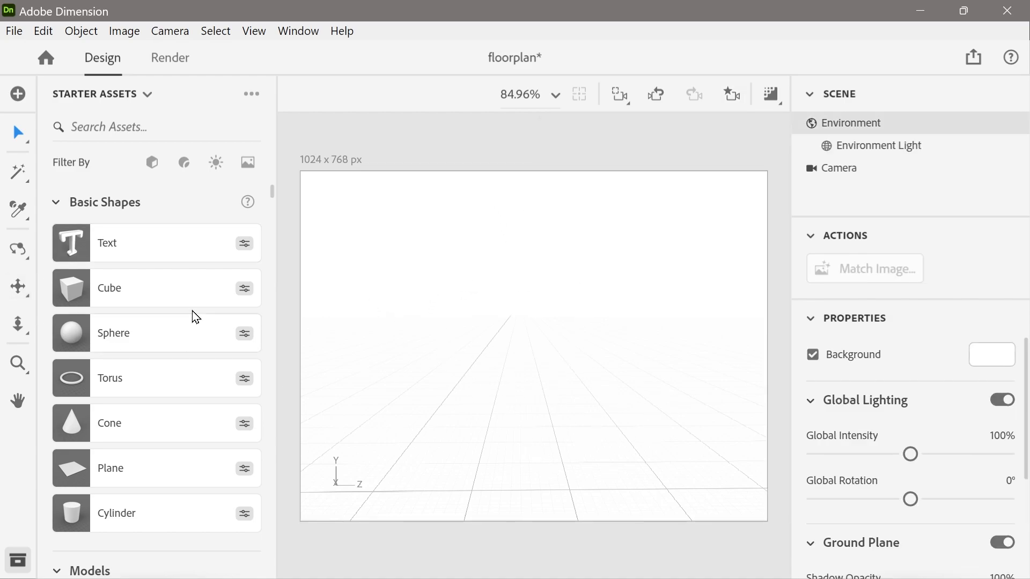
{"action": "left_click", "coordinate": [85, 276]}
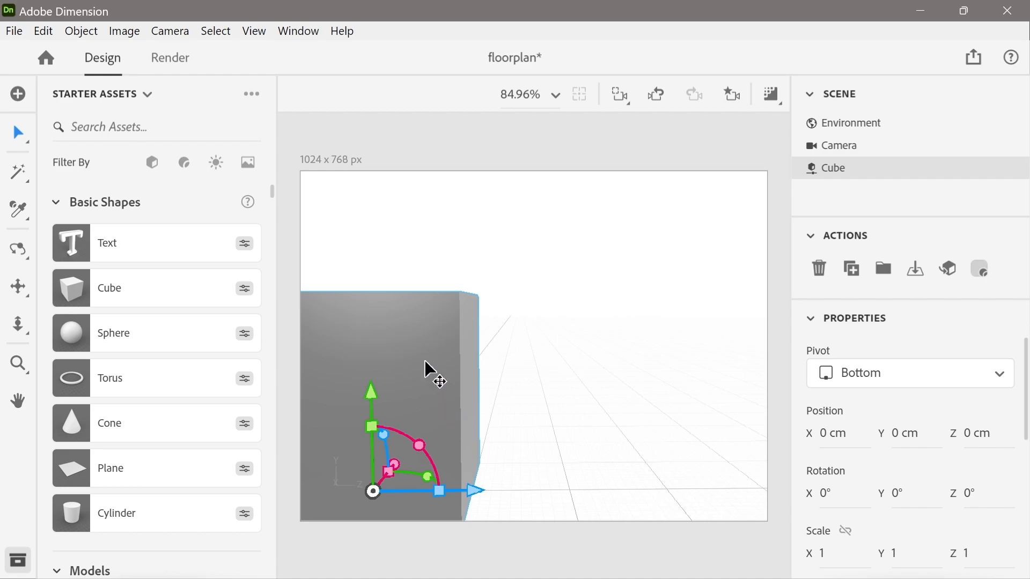
{"action": "left_click_drag", "start_coordinate": [423, 359], "coordinate": [622, 358]}
Set the new cube's height to 10 cm, depth to 14 cm and width to 12 cm
{"action": "left_click_drag", "start_coordinate": [1026, 405], "coordinate": [1026, 544]}
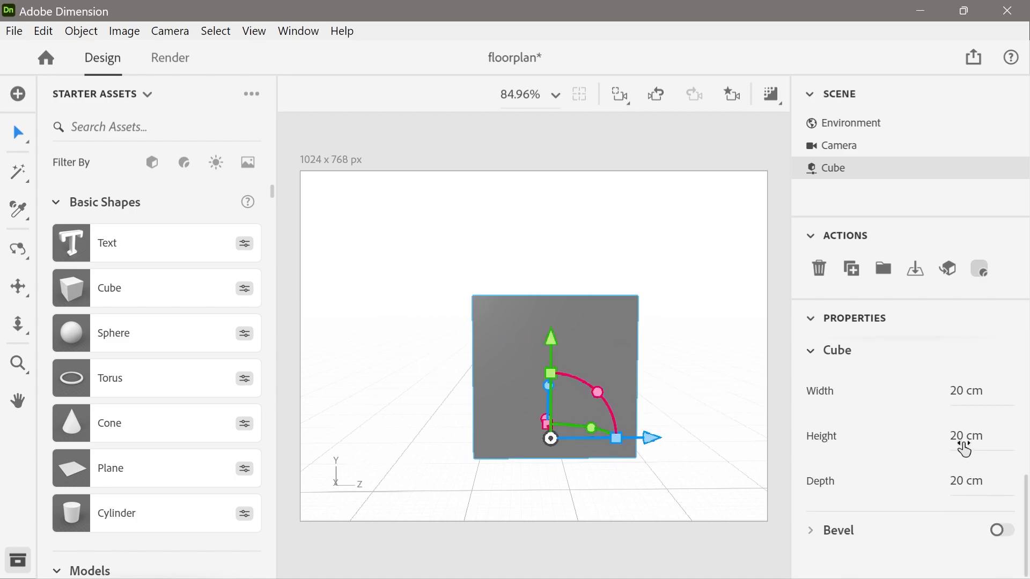
{"action": "mouse_move", "coordinate": [963, 434]}
{"action": "left_mouse_down"}
{"action": "mouse_move", "coordinate": [934, 435]}
{"action": "mouse_move", "coordinate": [946, 435]}
{"action": "left_mouse_up"}
{"action": "left_click_drag", "start_coordinate": [975, 481], "coordinate": [961, 484]}
{"action": "mouse_move", "coordinate": [960, 398]}
{"action": "left_mouse_down"}
{"action": "mouse_move", "coordinate": [939, 398]}
{"action": "mouse_move", "coordinate": [947, 398]}
{"action": "left_mouse_up"}
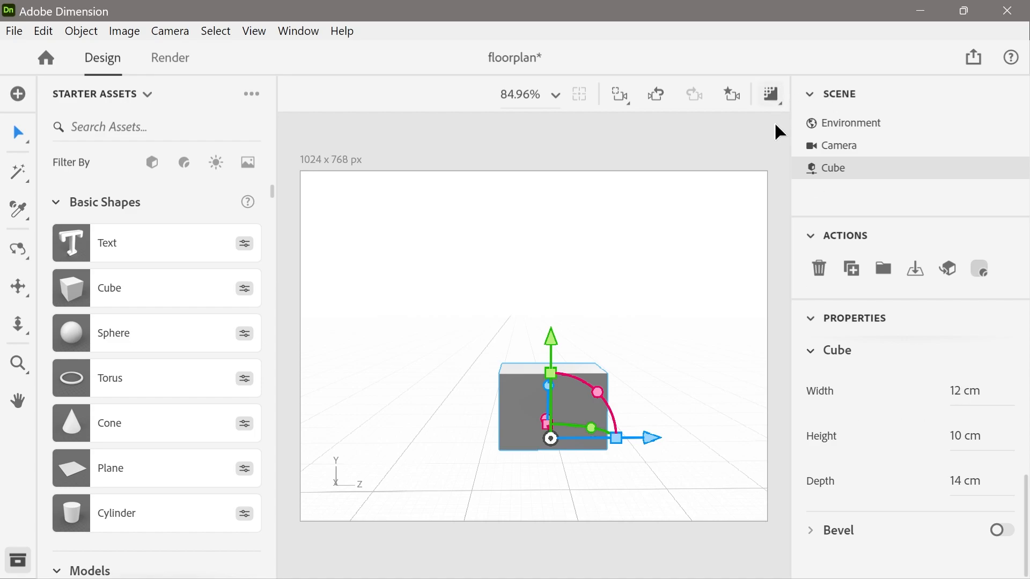
View the cube from the Right camera bookmark and look through the environment's lighting and ground plane properties
{"action": "left_click", "coordinate": [731, 94]}
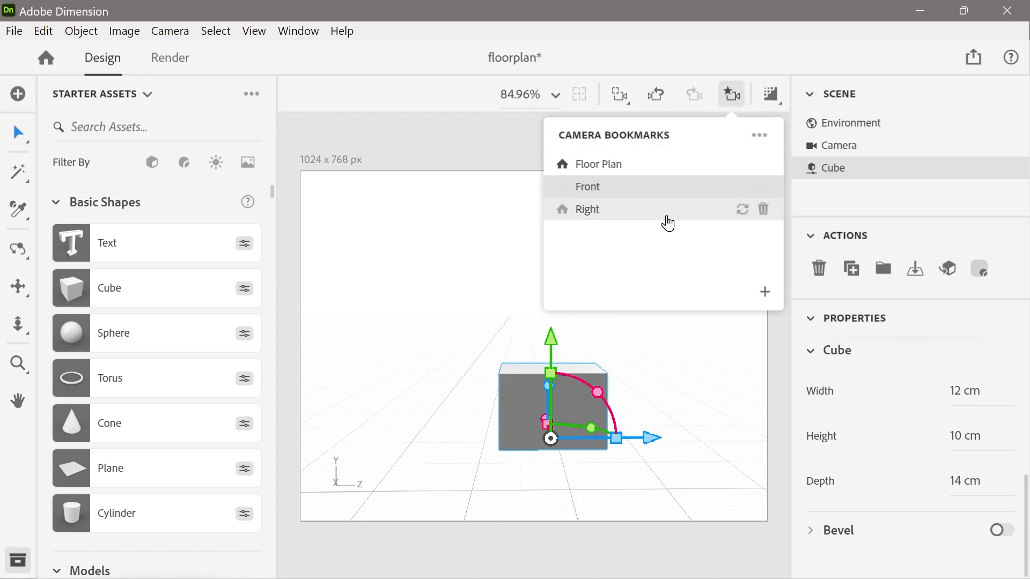
{"action": "left_click", "coordinate": [646, 221]}
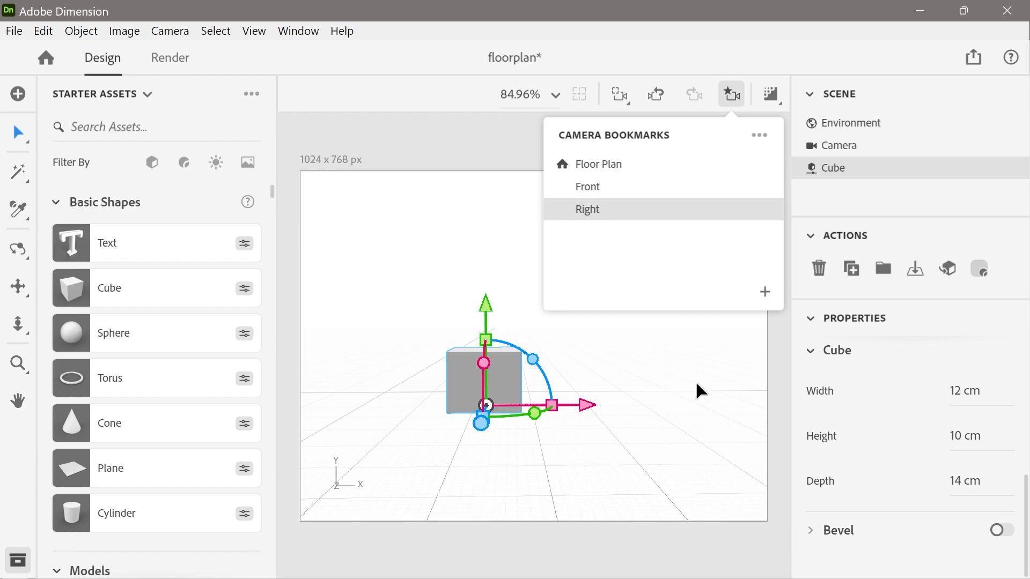
{"action": "left_click", "coordinate": [716, 346]}
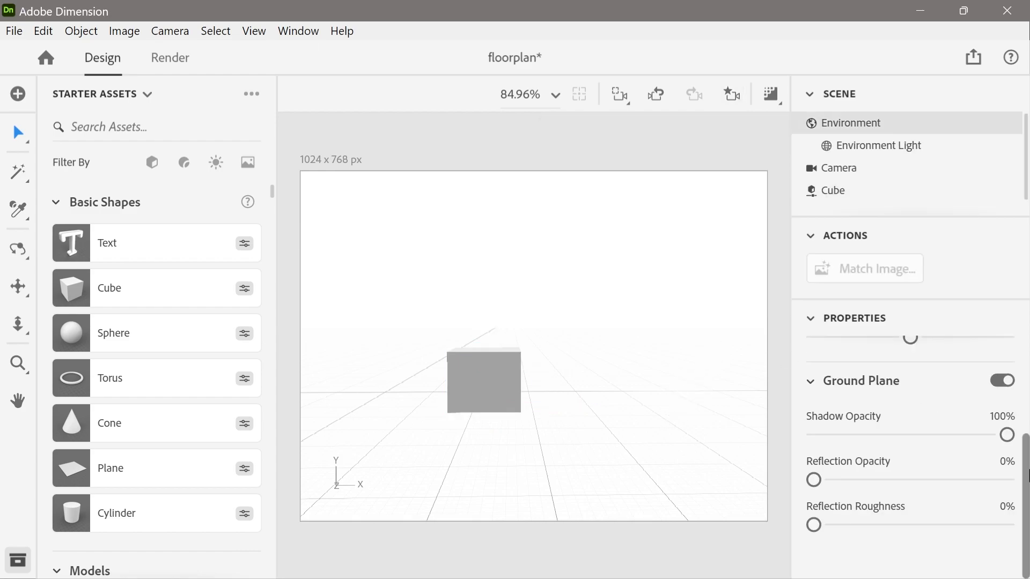
{"action": "left_click_drag", "start_coordinate": [1025, 493], "coordinate": [1026, 374]}
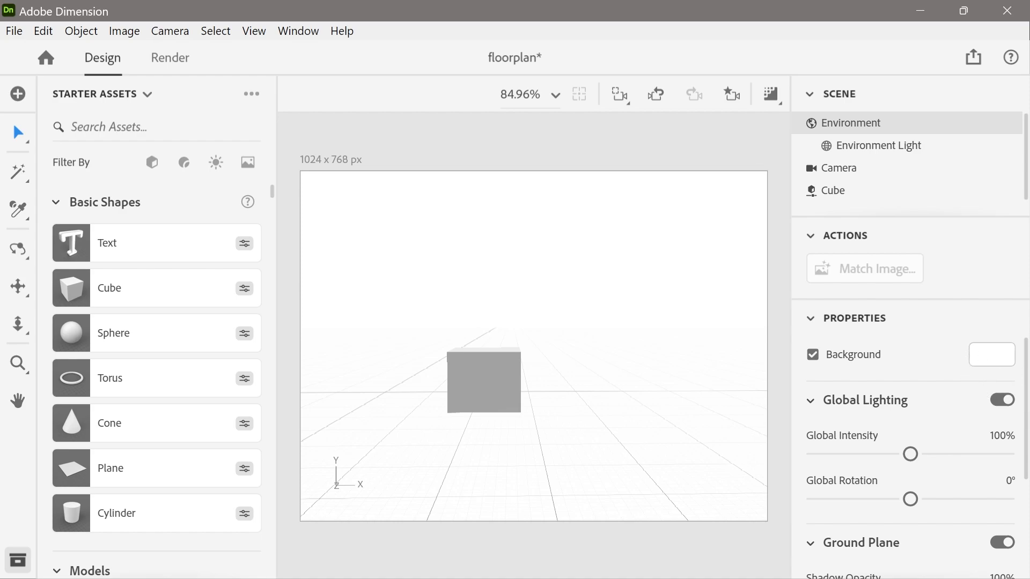
{"action": "scroll", "coordinate": [965, 351], "scroll_direction": "down", "scroll_amount": 3}
{"action": "scroll", "coordinate": [912, 456], "scroll_direction": "up", "scroll_amount": 3}
Select the cube and set its position to 21.9 cm on X and 17.7 cm on Z
{"action": "left_click", "coordinate": [463, 375]}
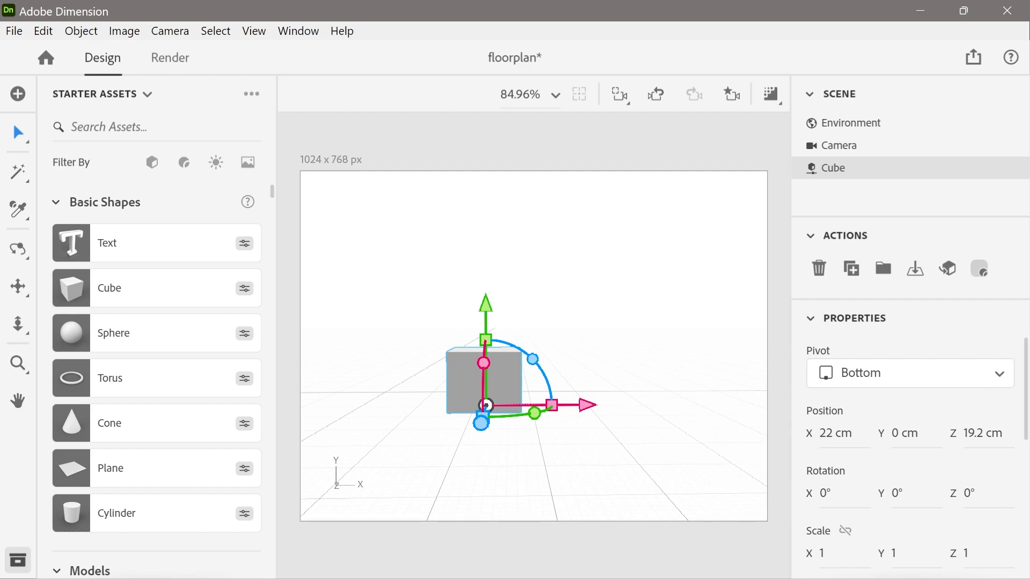
{"action": "mouse_move", "coordinate": [1026, 349]}
{"action": "left_mouse_down"}
{"action": "mouse_move", "coordinate": [1026, 481]}
{"action": "mouse_move", "coordinate": [1026, 347]}
{"action": "left_mouse_up"}
{"action": "left_click_drag", "start_coordinate": [821, 432], "coordinate": [822, 429]}
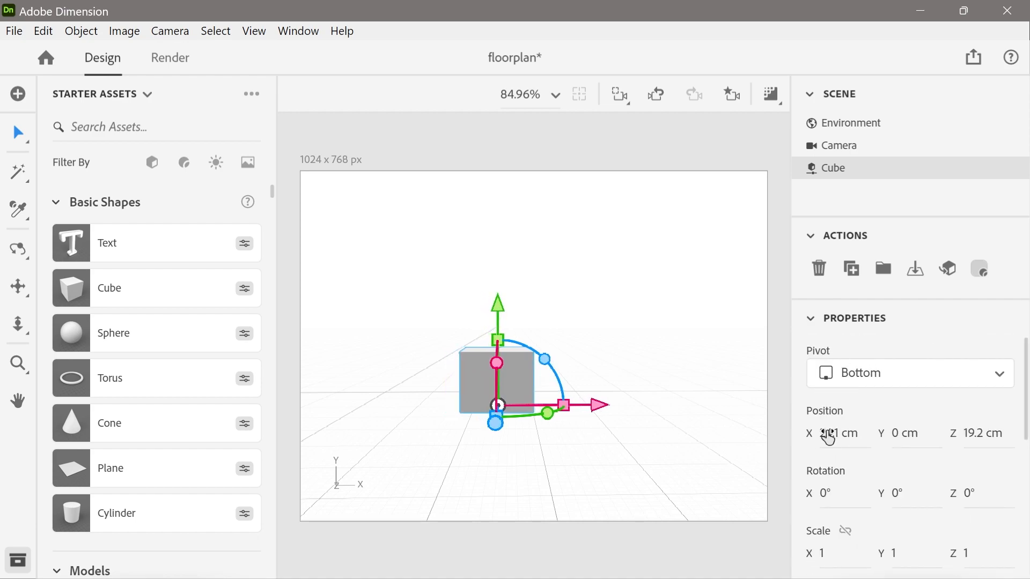
{"action": "mouse_move", "coordinate": [971, 436]}
{"action": "left_mouse_down"}
{"action": "mouse_move", "coordinate": [987, 437]}
{"action": "mouse_move", "coordinate": [976, 439]}
{"action": "left_mouse_up"}
{"action": "left_click_drag", "start_coordinate": [829, 435], "coordinate": [830, 435]}
{"action": "left_click_drag", "start_coordinate": [972, 439], "coordinate": [957, 439]}
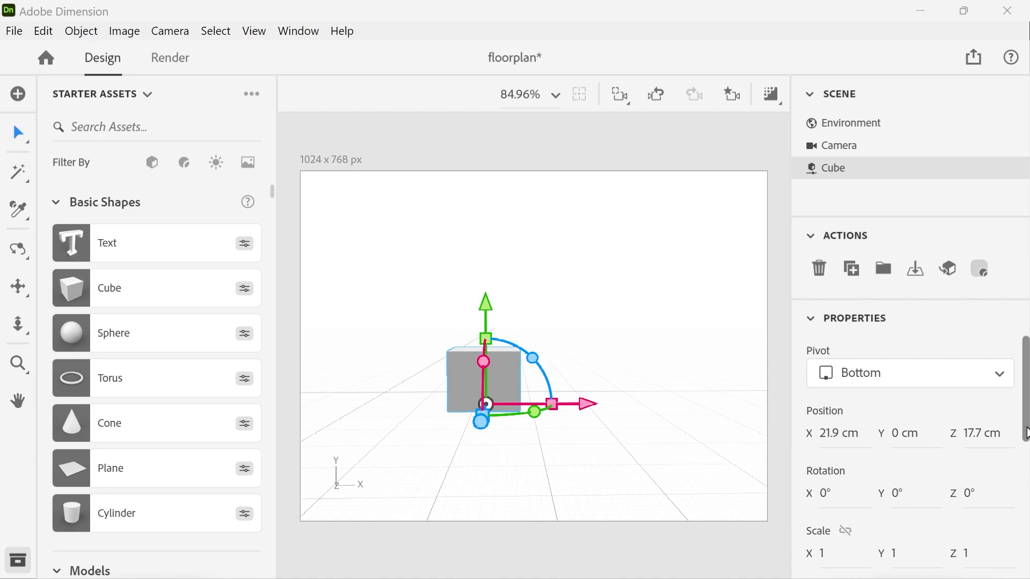
Set the cube's rotation about the X axis to -3°
{"action": "left_click_drag", "start_coordinate": [1027, 434], "coordinate": [1025, 456]}
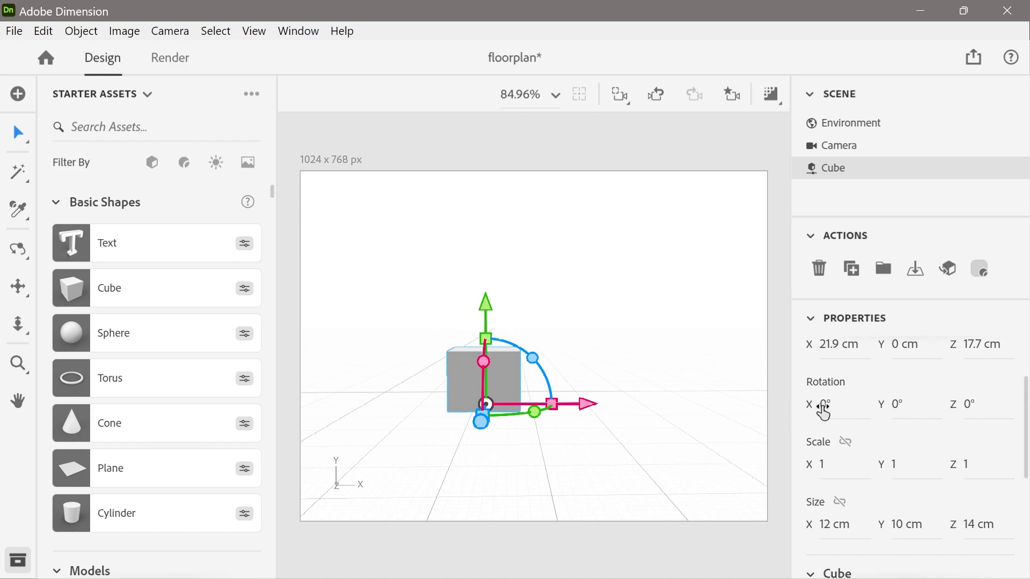
{"action": "mouse_move", "coordinate": [824, 404]}
{"action": "left_mouse_down"}
{"action": "mouse_move", "coordinate": [839, 404]}
{"action": "mouse_move", "coordinate": [821, 404]}
{"action": "left_mouse_up"}
{"action": "left_click_drag", "start_coordinate": [821, 404], "coordinate": [836, 404]}
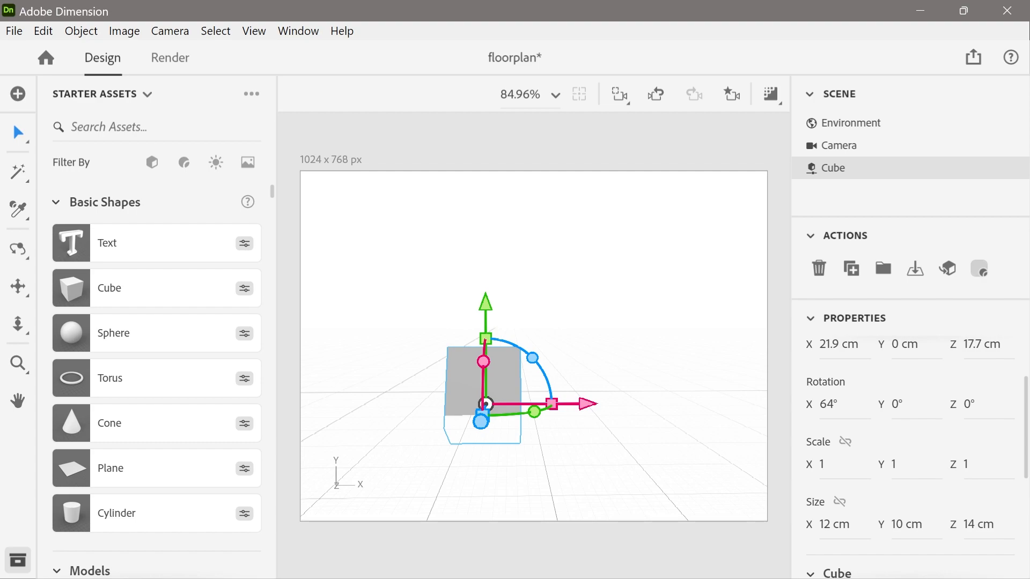
{"action": "left_click_drag", "start_coordinate": [483, 361], "coordinate": [483, 326]}
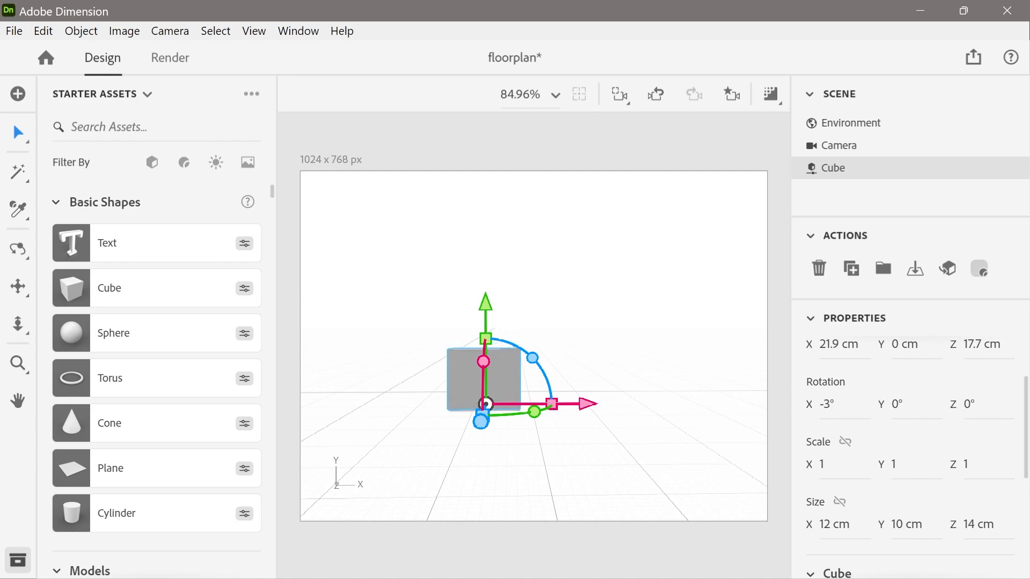
Scale the cube to 2.4 on X, 1.3 on Y and 1.4 on Z
{"action": "left_click_drag", "start_coordinate": [1025, 431], "coordinate": [1017, 463]}
{"action": "double_click", "coordinate": [816, 392]}
{"action": "type", "text": "1.9"}
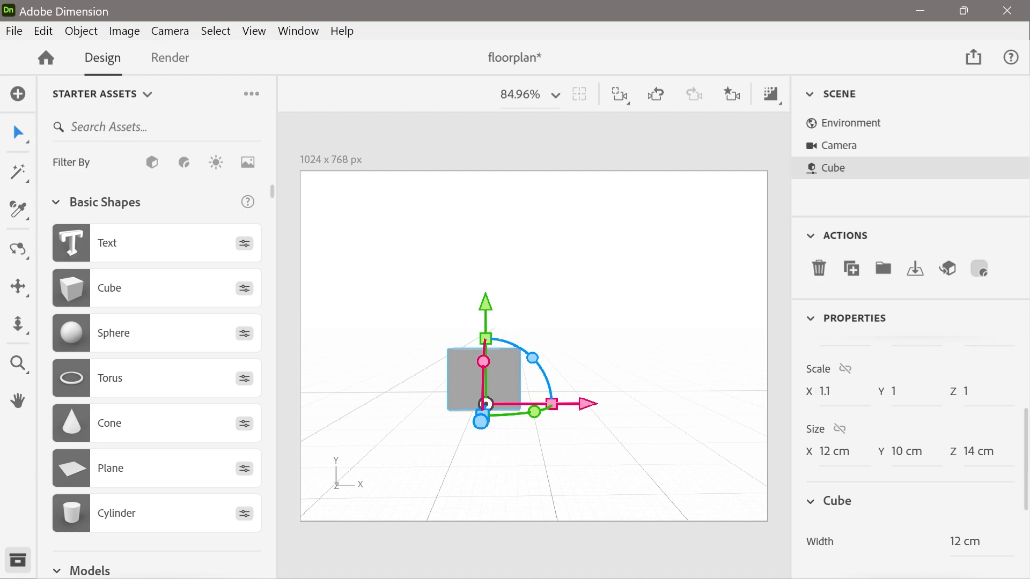
{"action": "key", "text": "Return"}
{"action": "left_click_drag", "start_coordinate": [821, 392], "coordinate": [890, 392]}
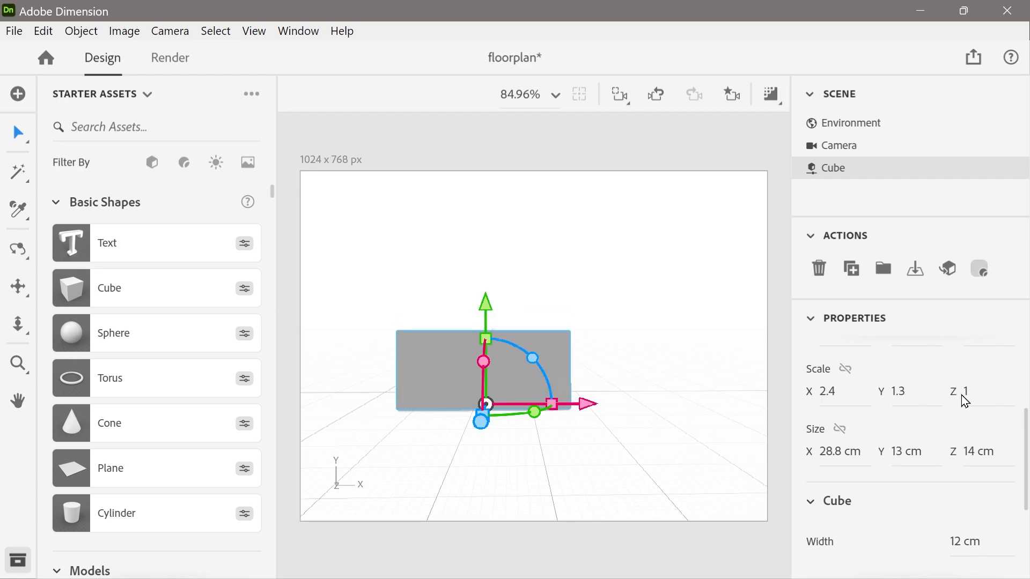
{"action": "left_click_drag", "start_coordinate": [966, 400], "coordinate": [970, 400]}
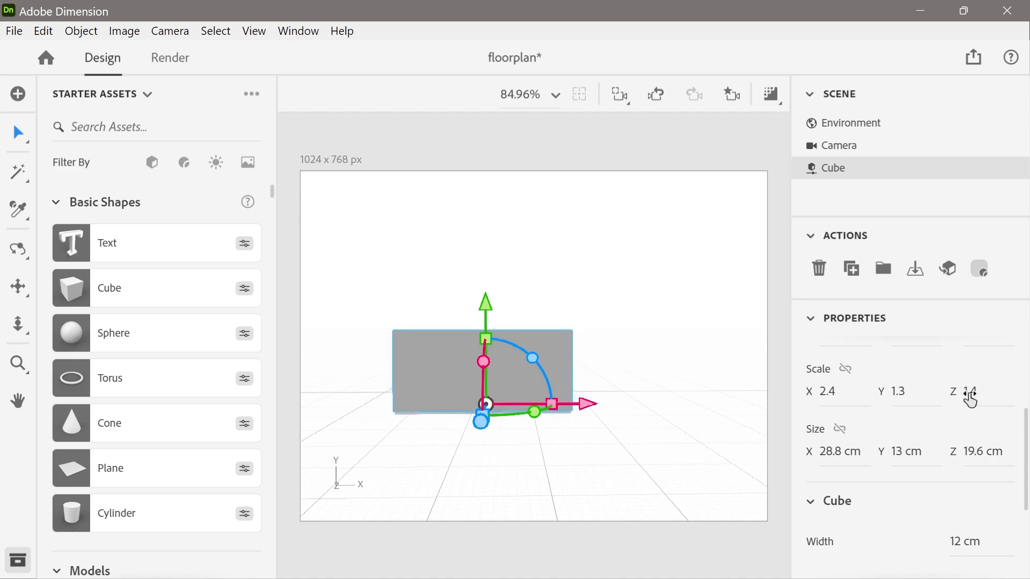
Increase the cube's X scale to 5.6 while viewing it from the Front camera bookmark
{"action": "left_click", "coordinate": [732, 96]}
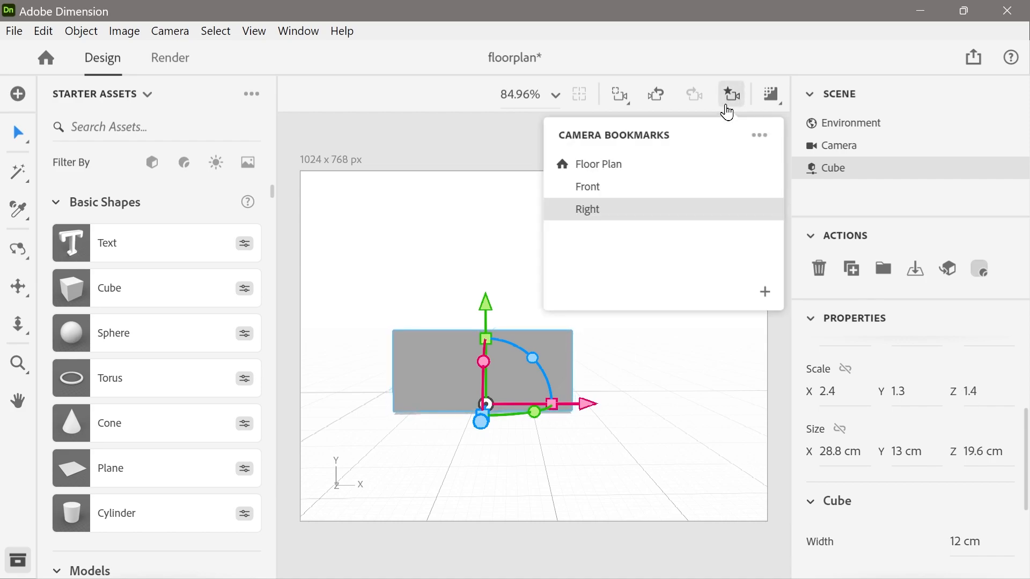
{"action": "left_click", "coordinate": [586, 193]}
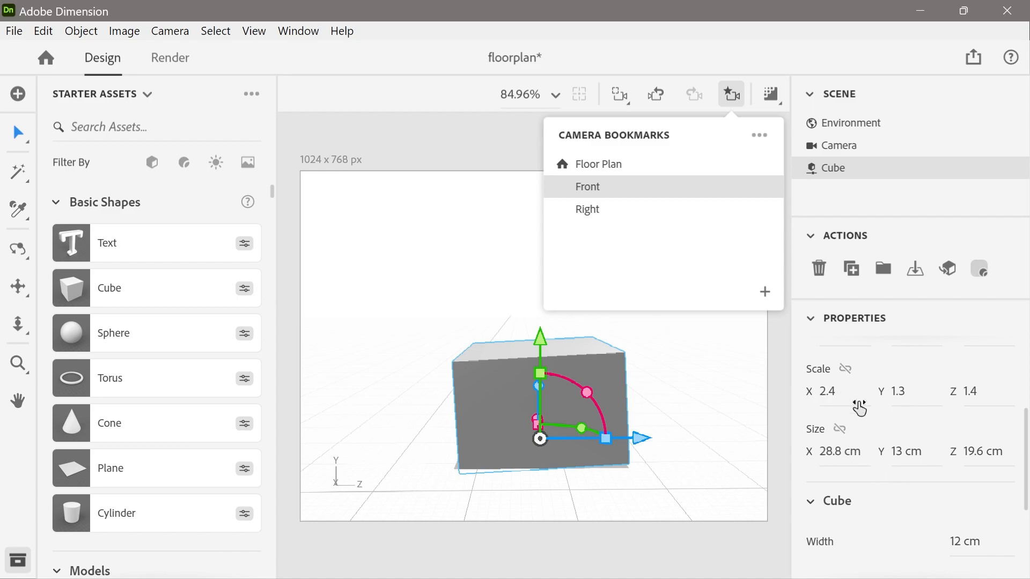
{"action": "left_click_drag", "start_coordinate": [810, 391], "coordinate": [981, 391]}
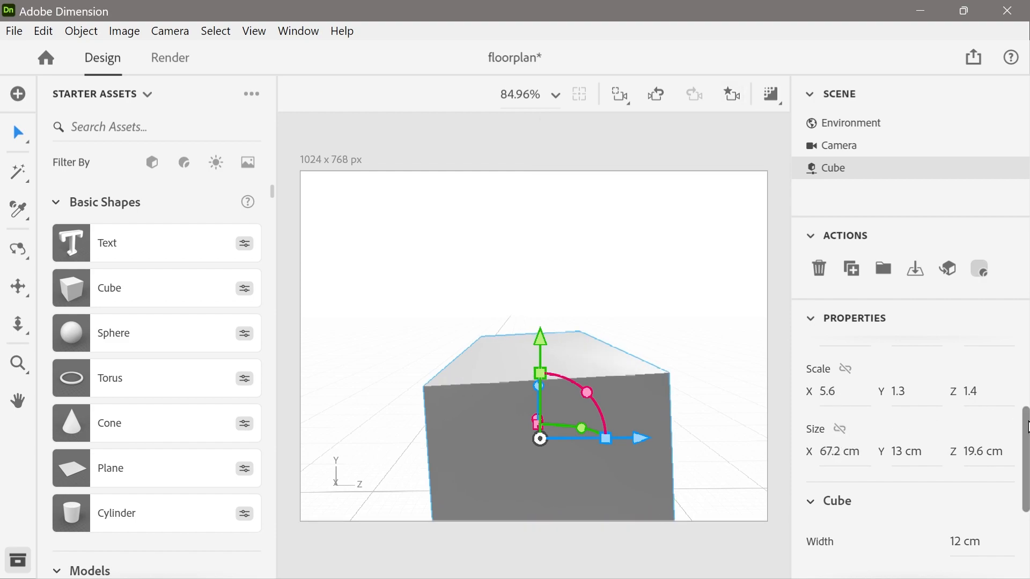
From the Right camera bookmark, set the cube's base dimensions to 4 cm width, 9 cm depth and 7 cm height
{"action": "left_click_drag", "start_coordinate": [1026, 434], "coordinate": [1015, 533]}
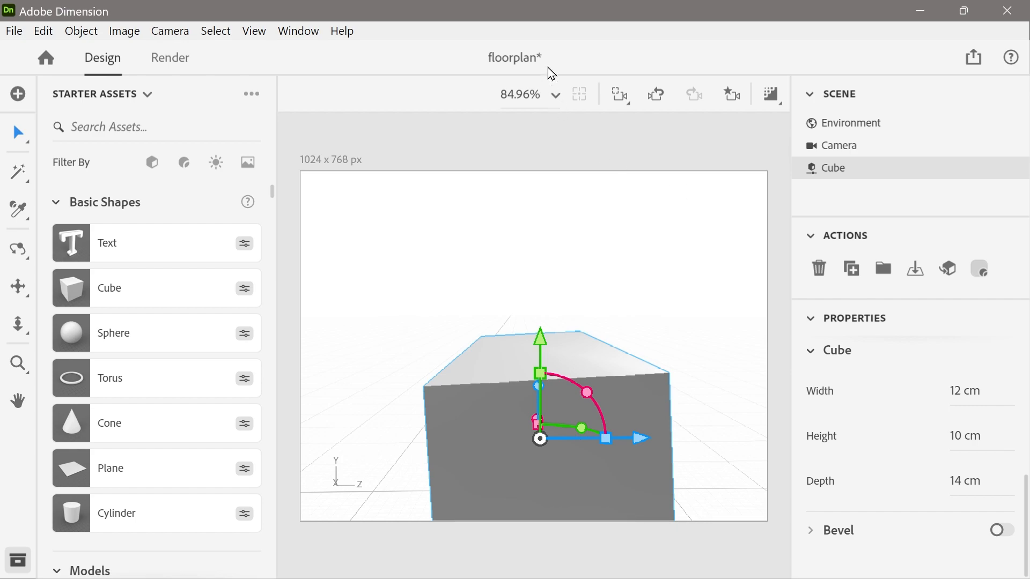
{"action": "left_click", "coordinate": [732, 95]}
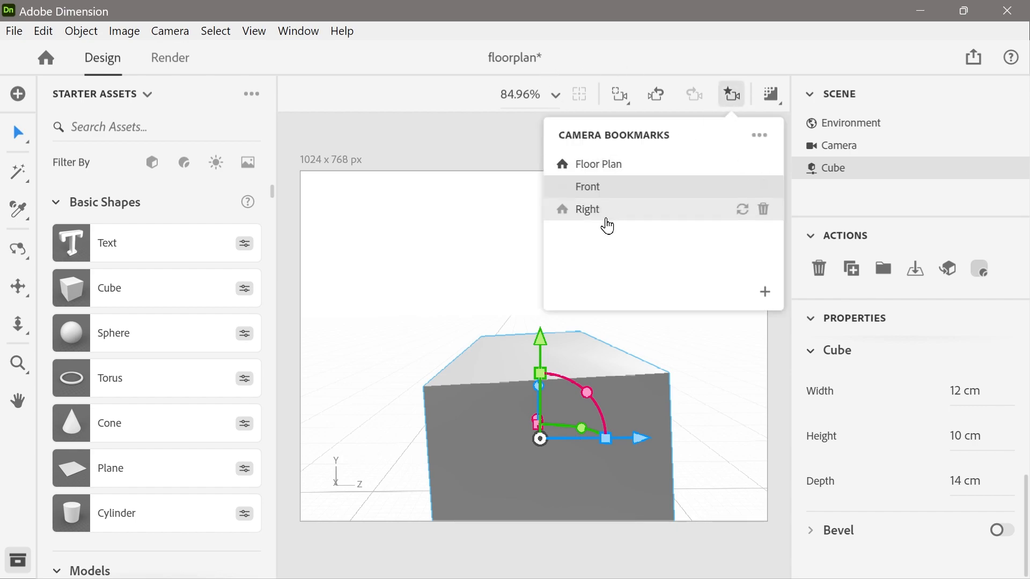
{"action": "left_click", "coordinate": [606, 224]}
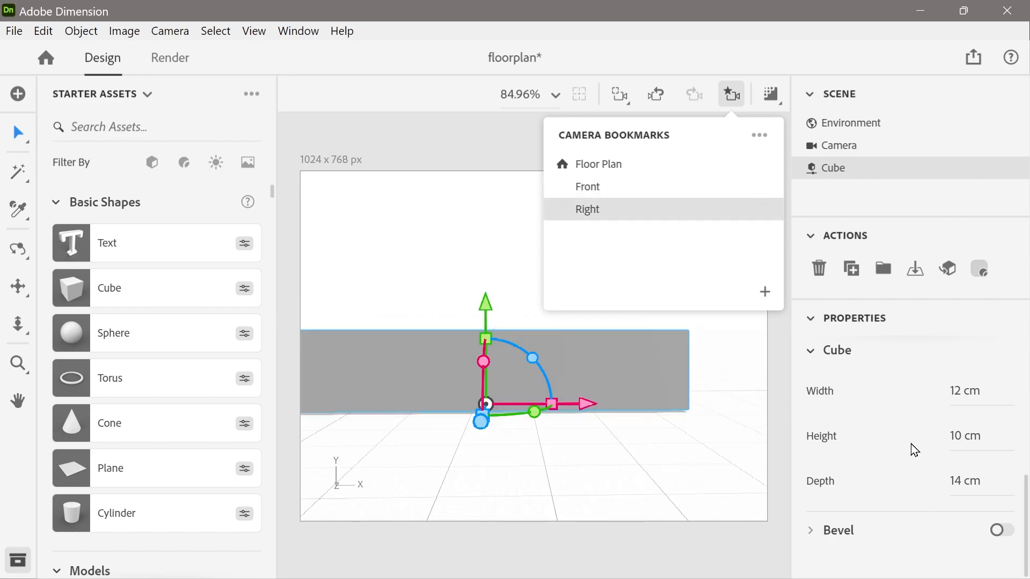
{"action": "left_click_drag", "start_coordinate": [961, 402], "coordinate": [955, 400]}
{"action": "left_click_drag", "start_coordinate": [977, 486], "coordinate": [966, 486]}
{"action": "left_click_drag", "start_coordinate": [964, 435], "coordinate": [961, 433]}
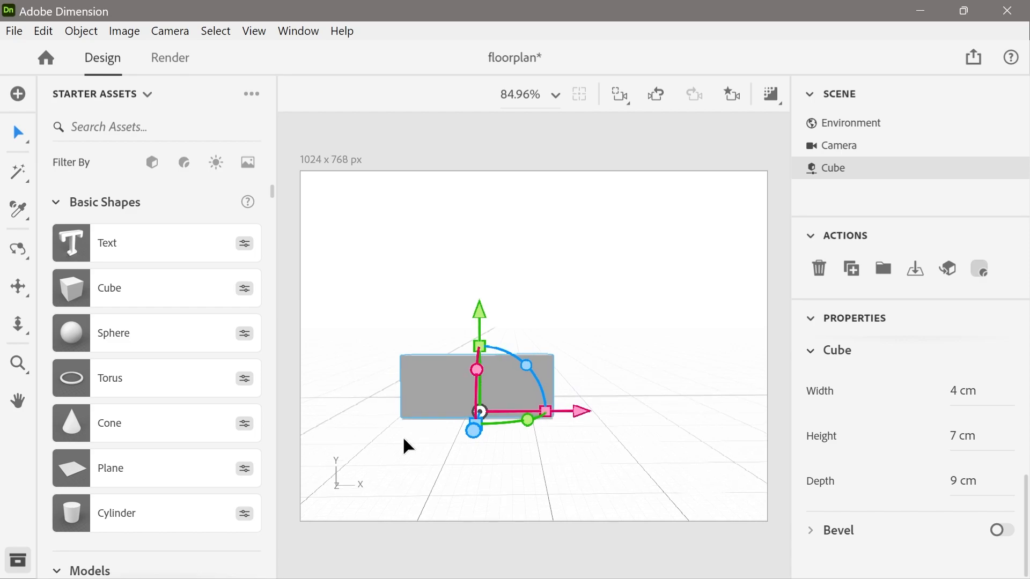
Pan, dolly and orbit the camera to examine the resized cube from a raised angle
{"action": "scroll", "coordinate": [402, 435], "scroll_direction": "up", "scroll_amount": 3}
{"action": "key", "text": "2"}
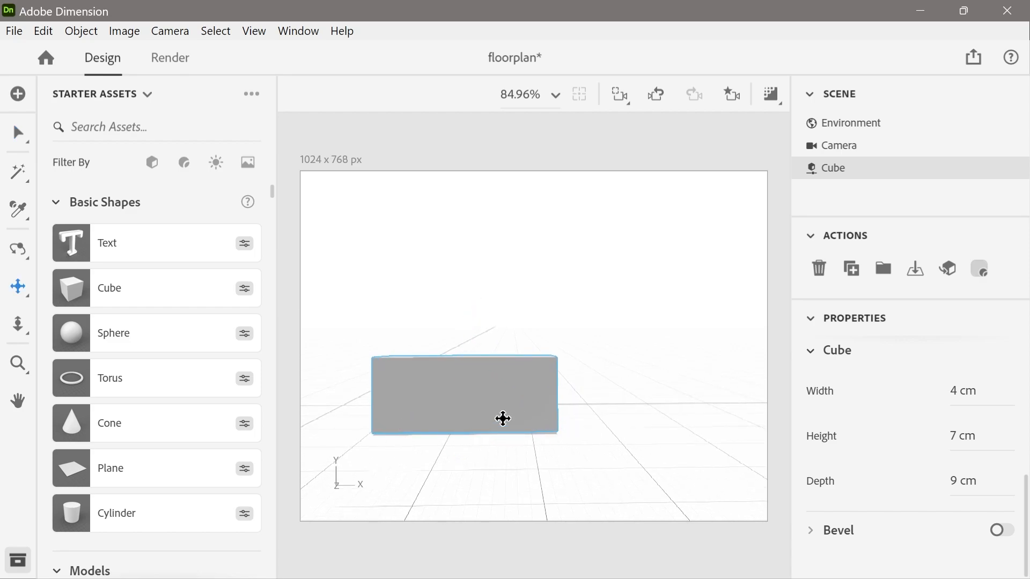
{"action": "left_click_drag", "start_coordinate": [446, 391], "coordinate": [526, 382]}
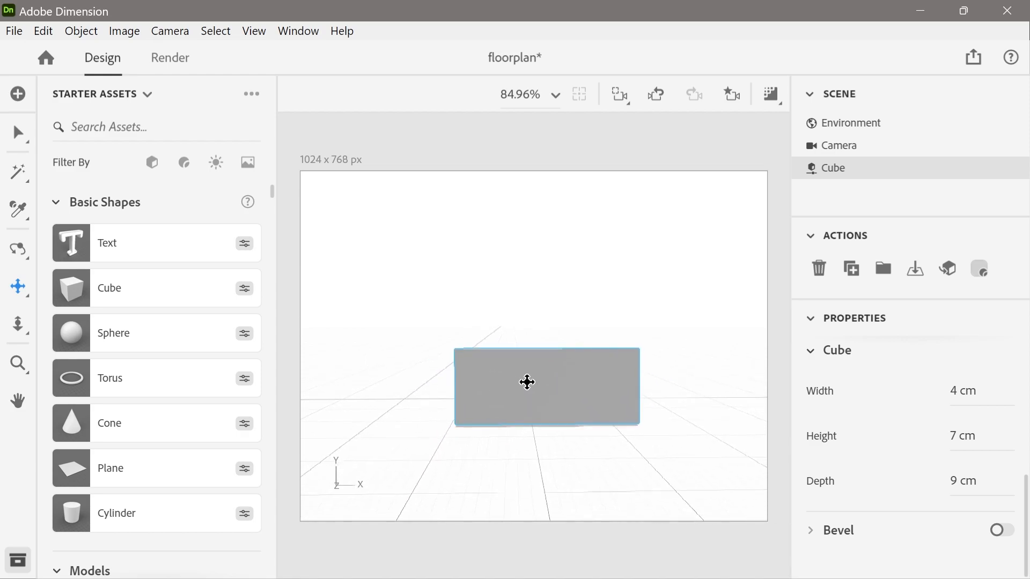
{"action": "key", "text": "3"}
{"action": "left_click_drag", "start_coordinate": [526, 386], "coordinate": [549, 454]}
{"action": "key", "text": "1"}
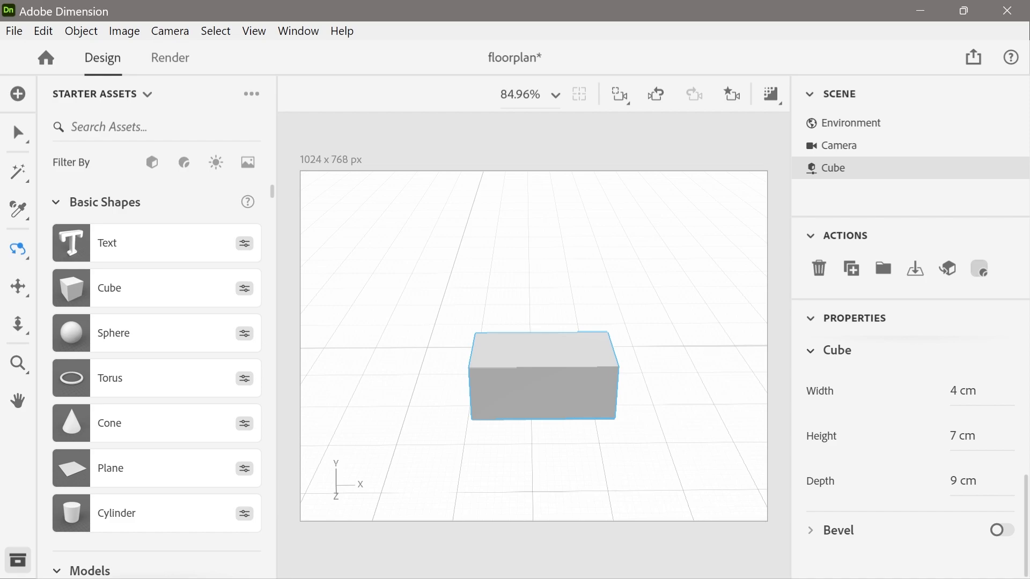
Enable the cube's bevel and set its radius to 23 cm
{"action": "left_click", "coordinate": [810, 531]}
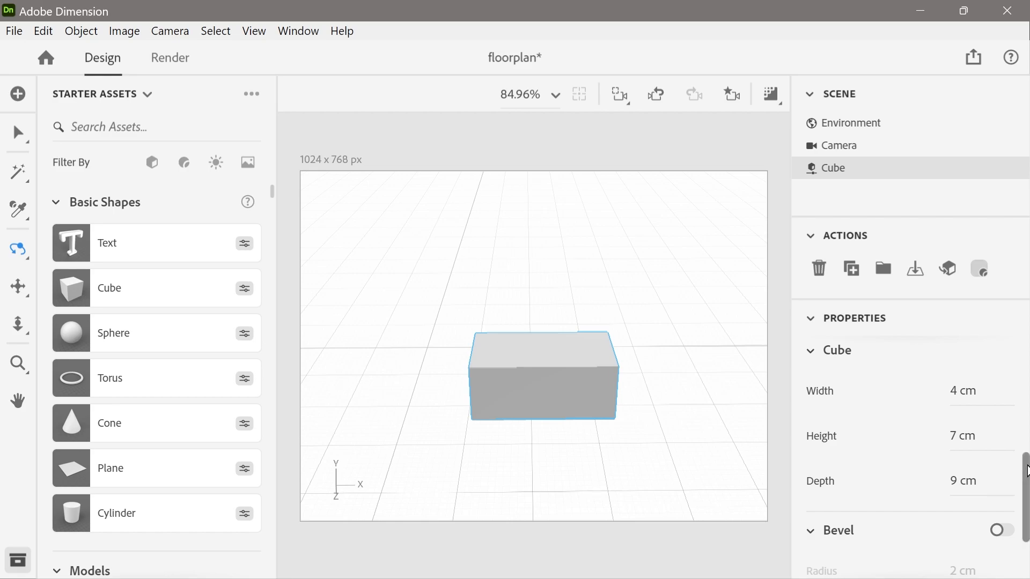
{"action": "left_click_drag", "start_coordinate": [1024, 480], "coordinate": [1023, 524]}
{"action": "left_click", "coordinate": [1001, 436]}
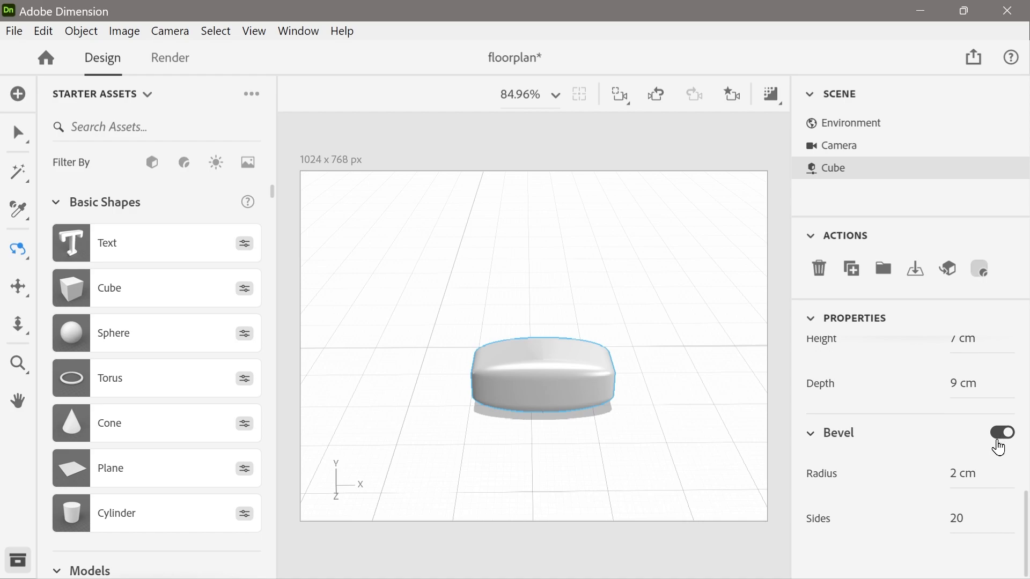
{"action": "mouse_move", "coordinate": [957, 474]}
{"action": "left_mouse_down"}
{"action": "mouse_move", "coordinate": [973, 474]}
{"action": "mouse_move", "coordinate": [948, 476]}
{"action": "mouse_move", "coordinate": [964, 477]}
{"action": "left_mouse_up"}
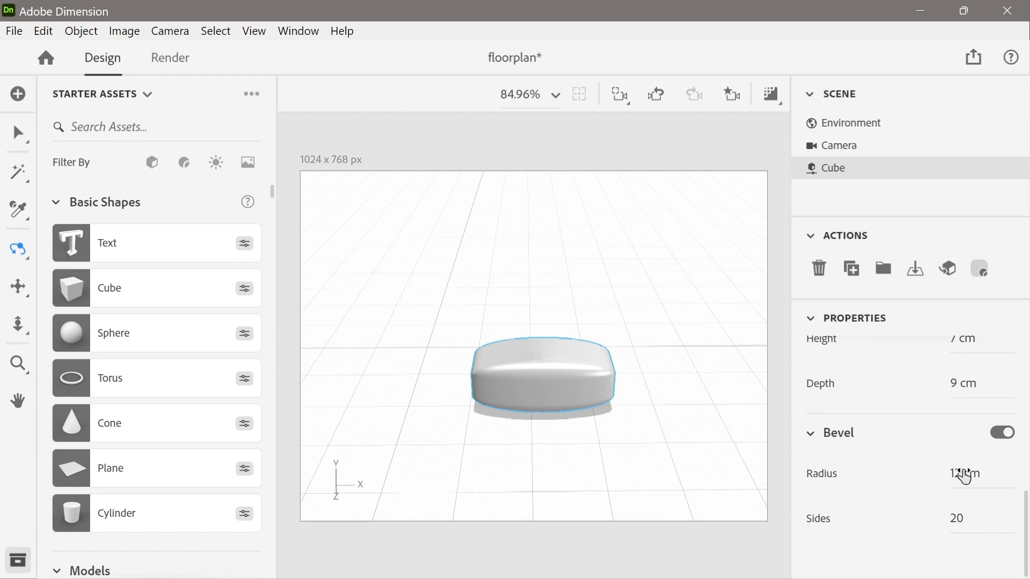
{"action": "mouse_move", "coordinate": [964, 476]}
{"action": "left_mouse_down"}
{"action": "mouse_move", "coordinate": [974, 476]}
{"action": "mouse_move", "coordinate": [964, 480]}
{"action": "left_mouse_up"}
Hide the starter assets and fit the canvas to the widened workspace for a closer view of the bevelled cube
{"action": "scroll", "coordinate": [598, 417], "scroll_direction": "up", "scroll_amount": 5}
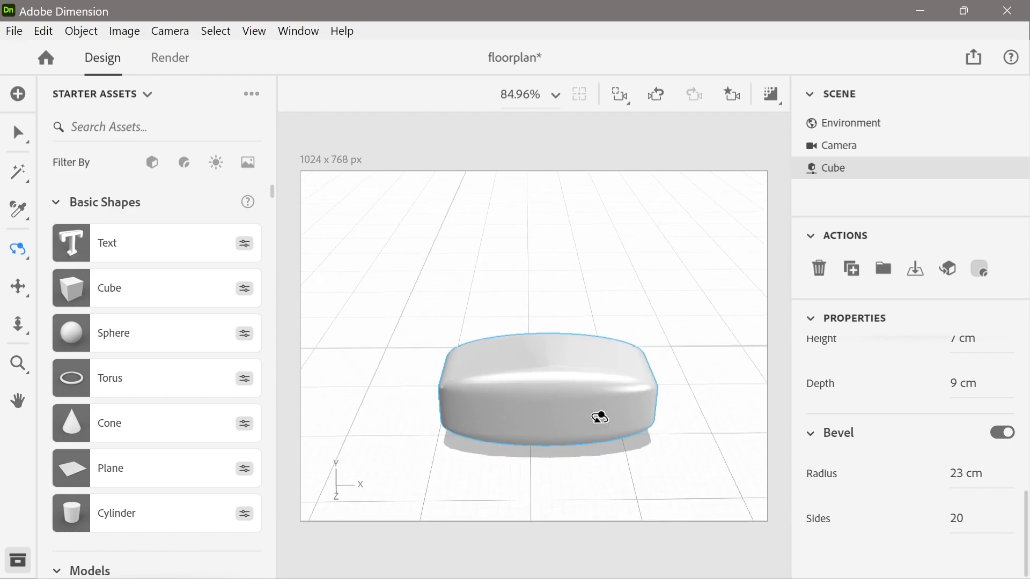
{"action": "scroll", "coordinate": [598, 417], "scroll_direction": "up", "scroll_amount": 5}
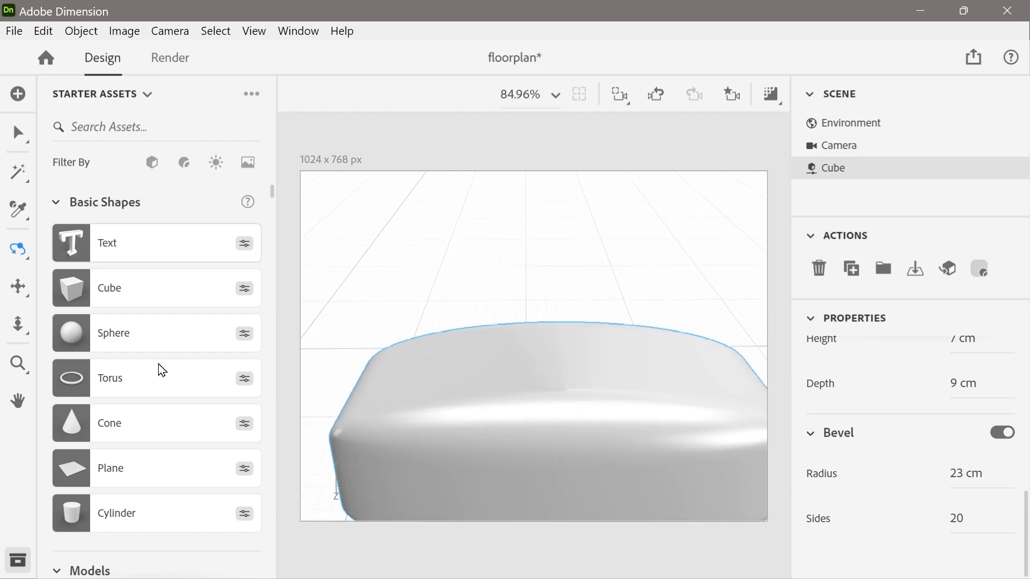
{"action": "left_click", "coordinate": [18, 560]}
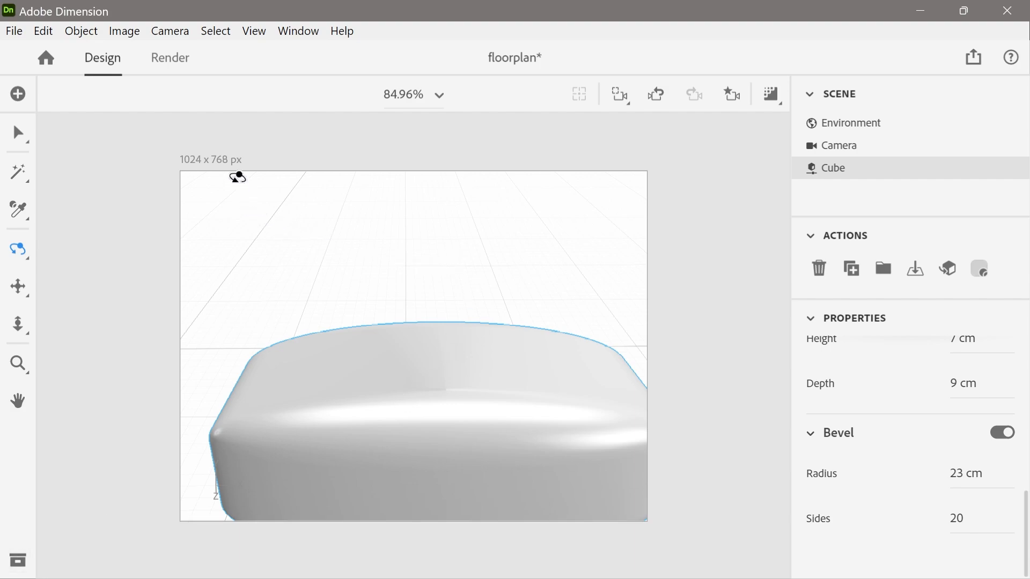
{"action": "left_click", "coordinate": [440, 102]}
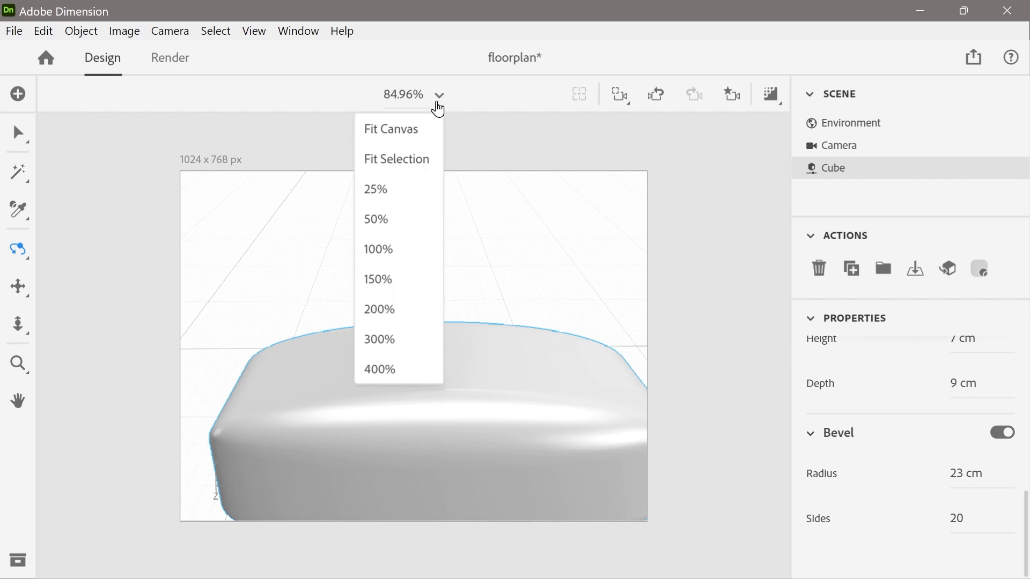
{"action": "left_click", "coordinate": [400, 129]}
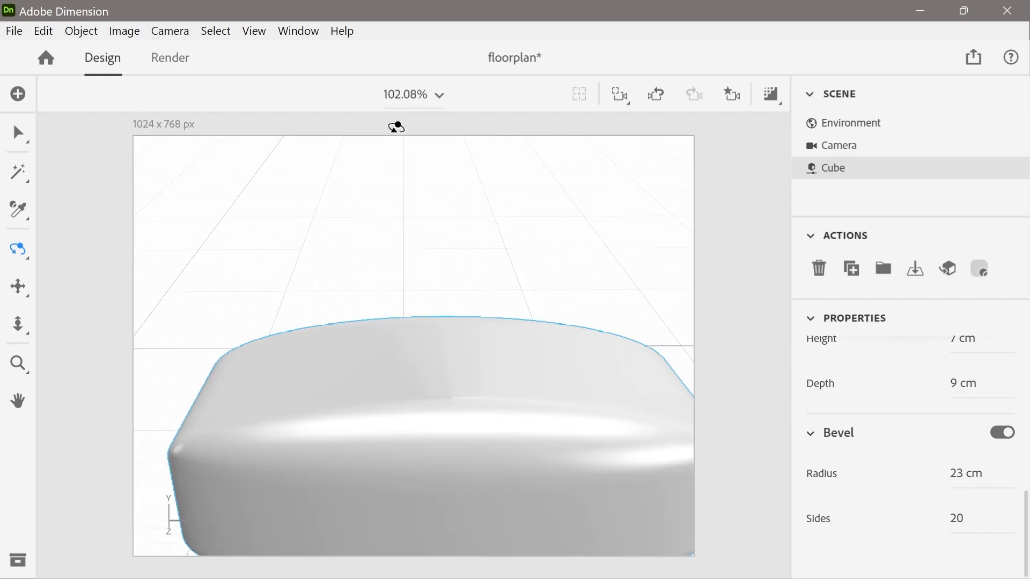